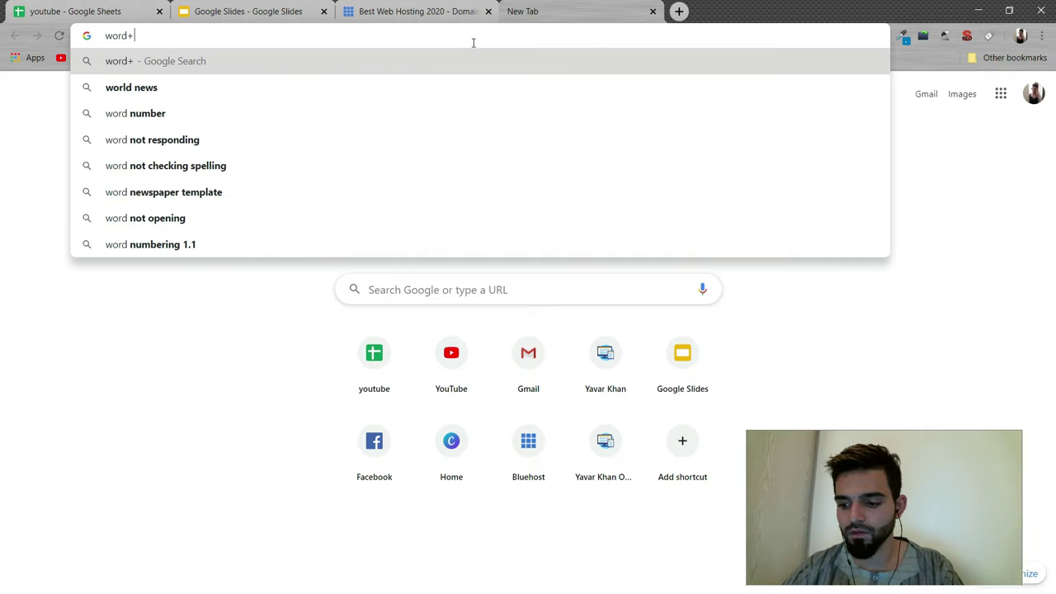
Go to the wordpress.org home page
key(ctrl+a)
text(wr)
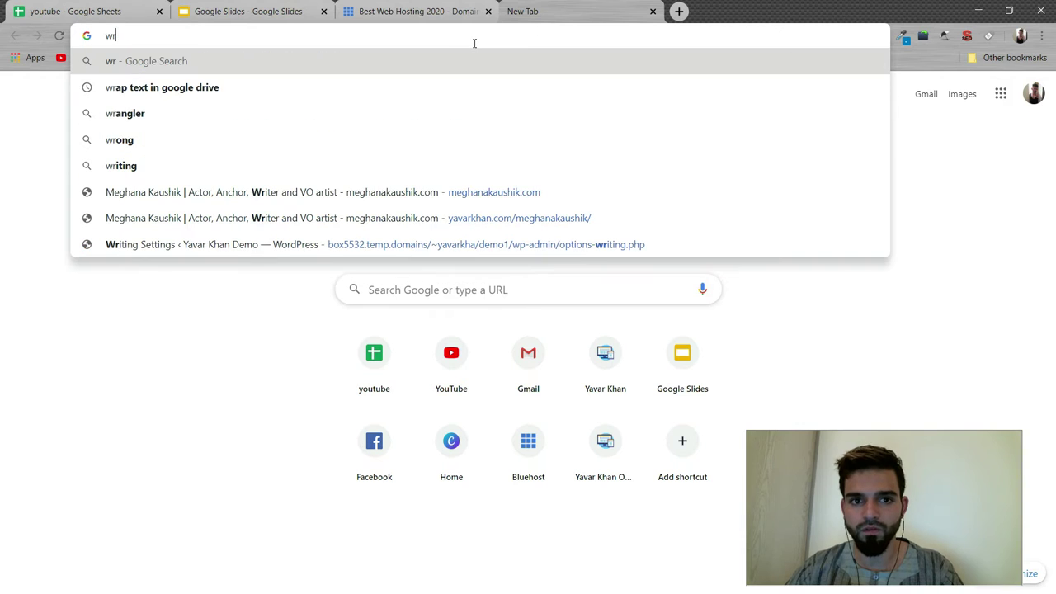
key(BackSpace)
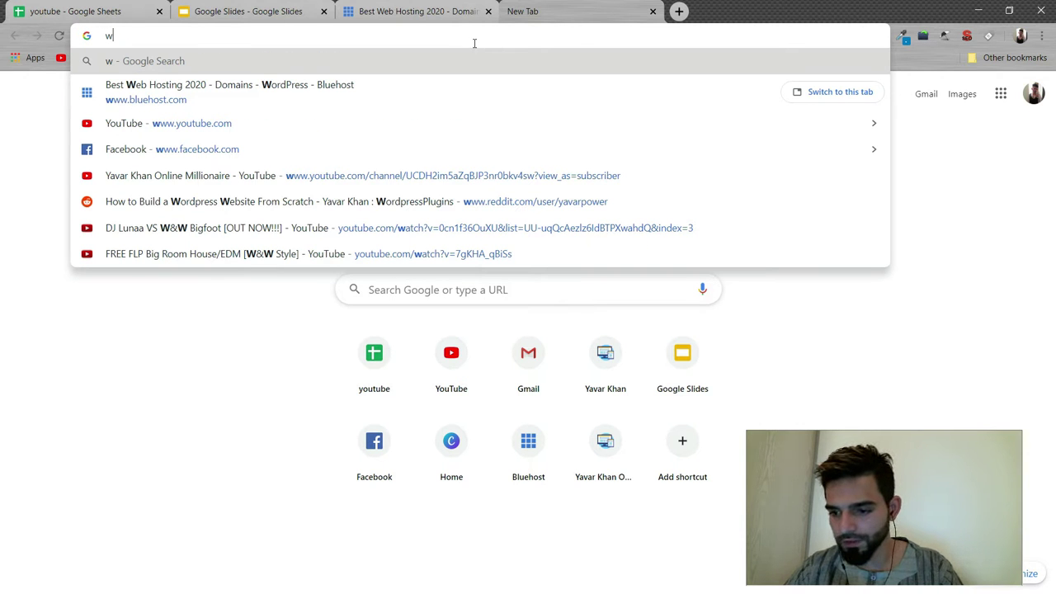
text(ordpress.org)
key(Return)
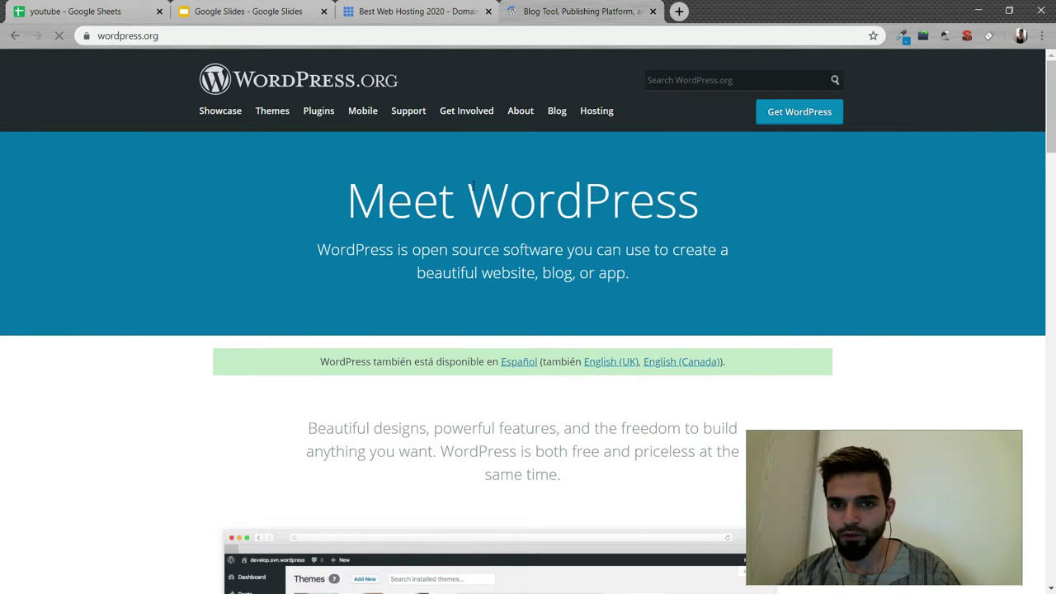
click(171, 37)
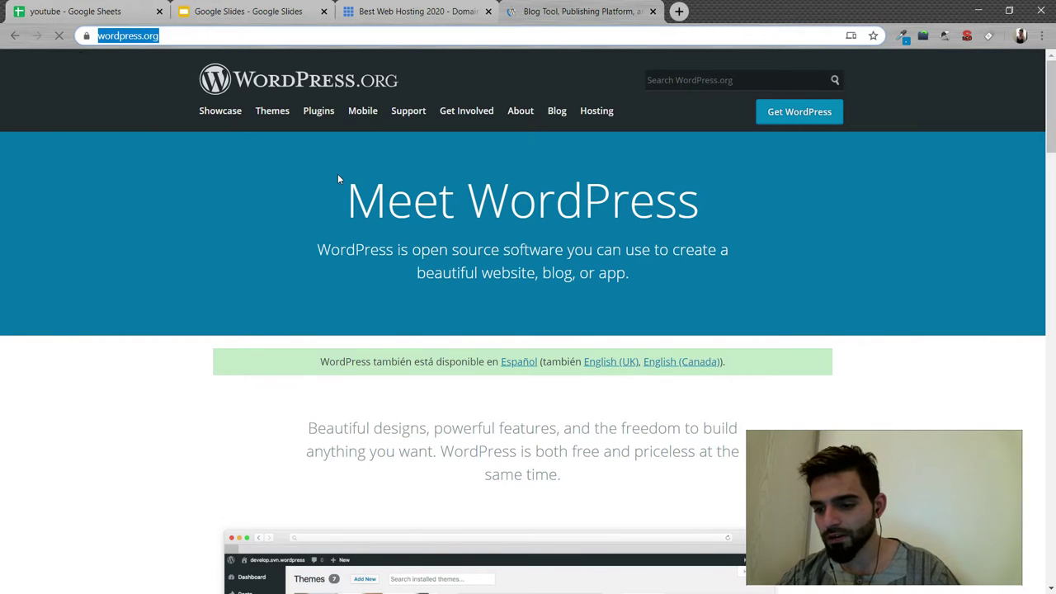
Open the WordPress tutorial author's personal website in a new browser tab
click(679, 12)
text(yava)
key(Return)
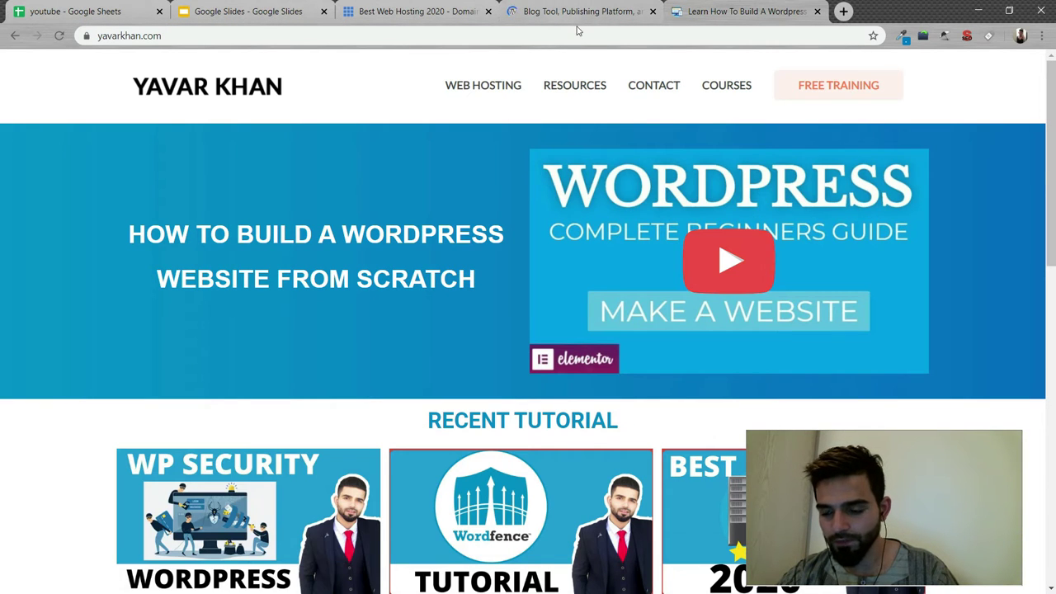
Return to the open Bluehost home page and get started to reach its shared hosting pricing plans
click(438, 8)
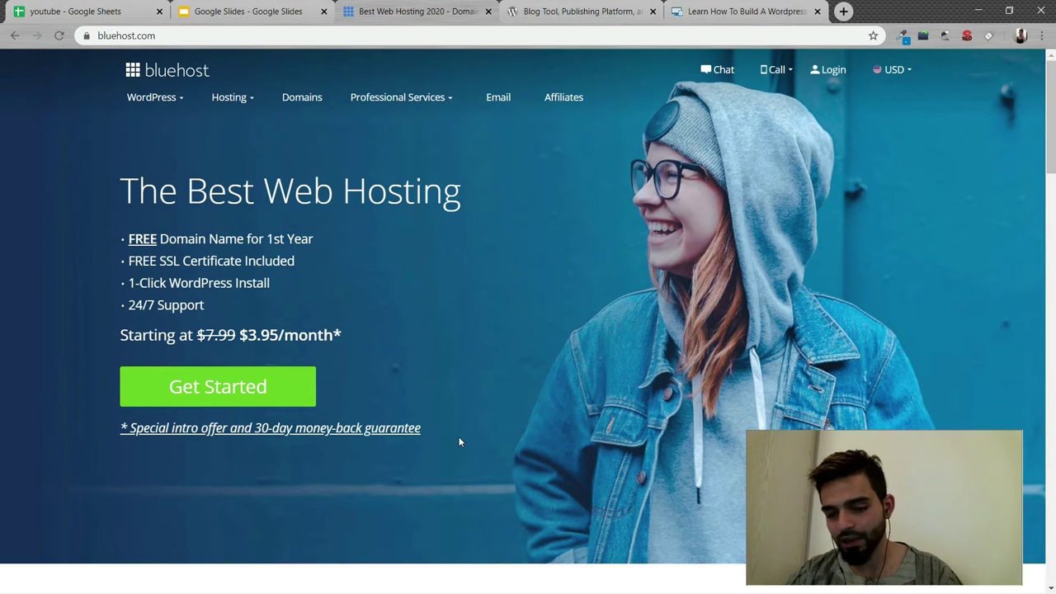
click(273, 373)
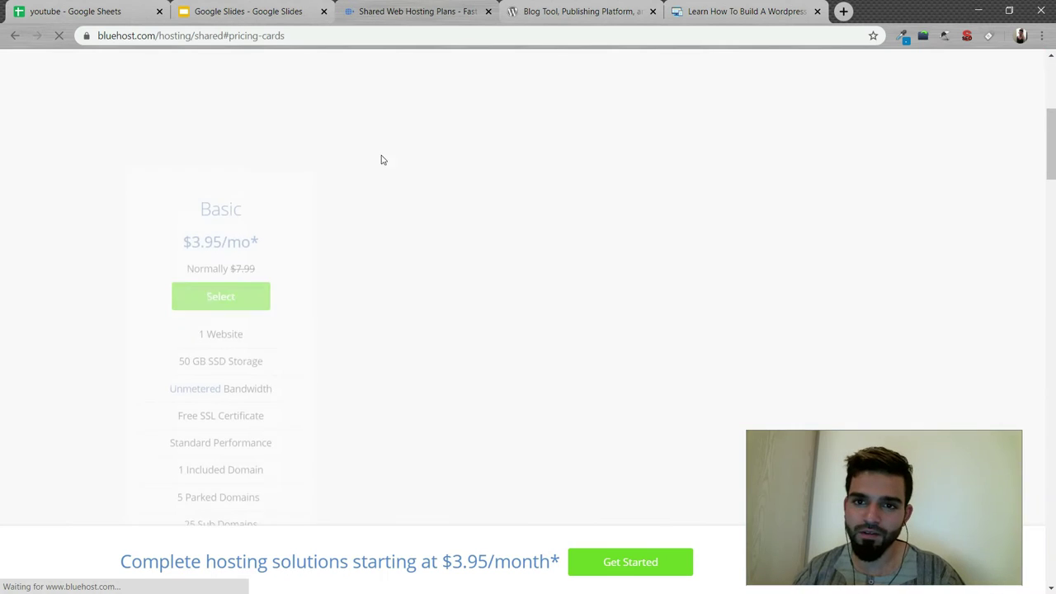
Open the Hosting page on WordPress.org and review the recommended web hosts
click(557, 10)
click(599, 111)
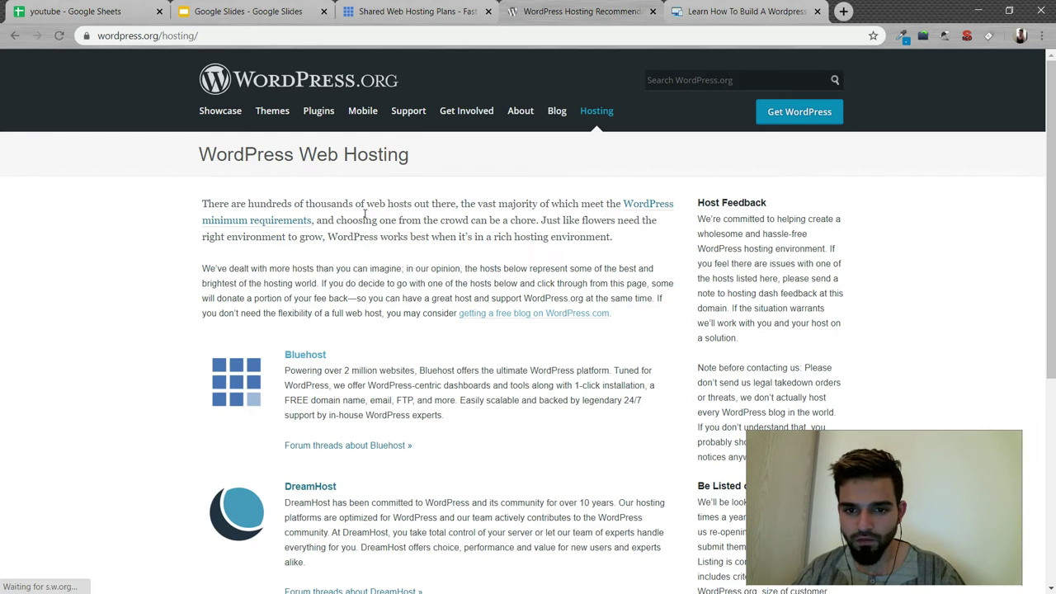
scroll(334, 208, down, 2)
scroll(388, 206, up, 2)
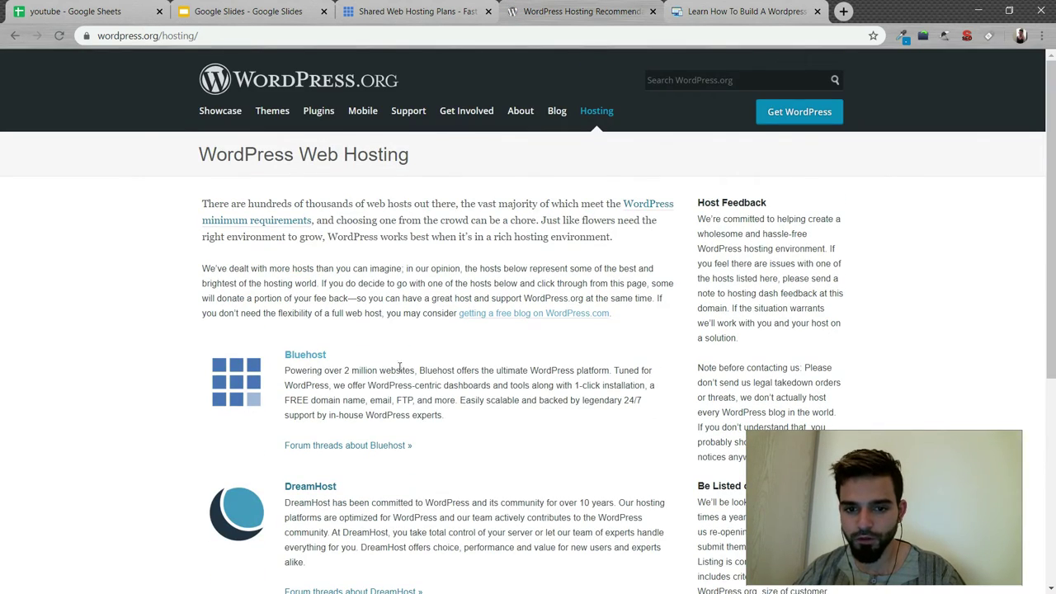
scroll(310, 310, down, 3)
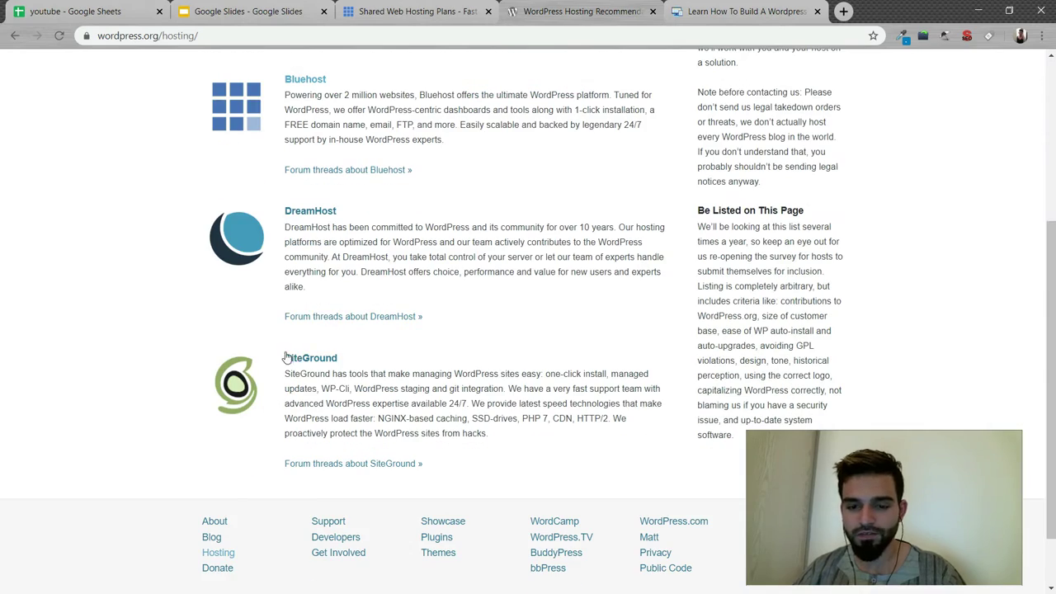
scroll(296, 353, up, 3)
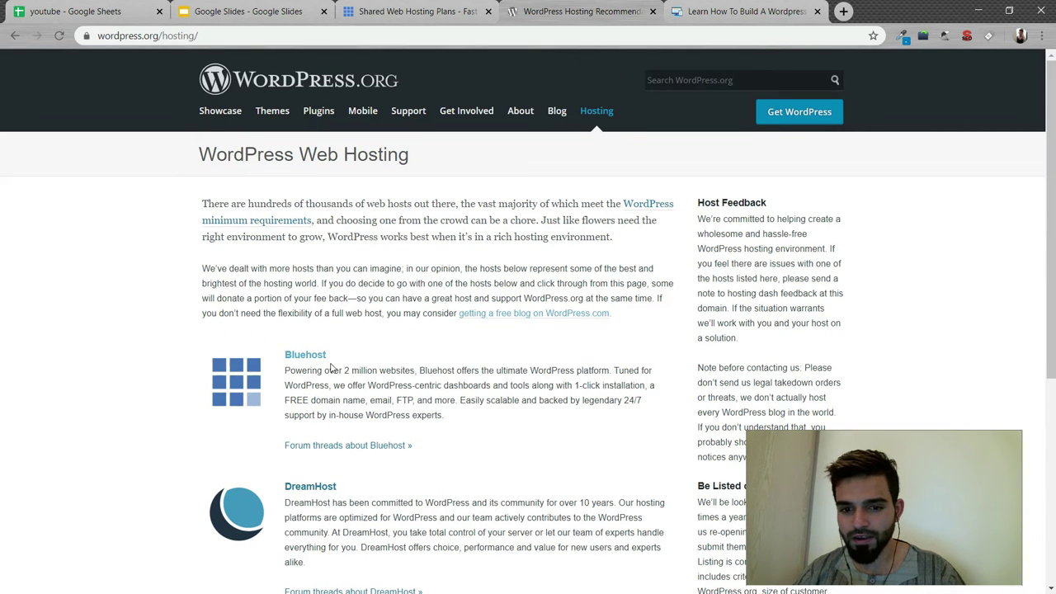
Compare the Bluehost shared hosting plans and start signing up for the Choice Plus plan
click(425, 12)
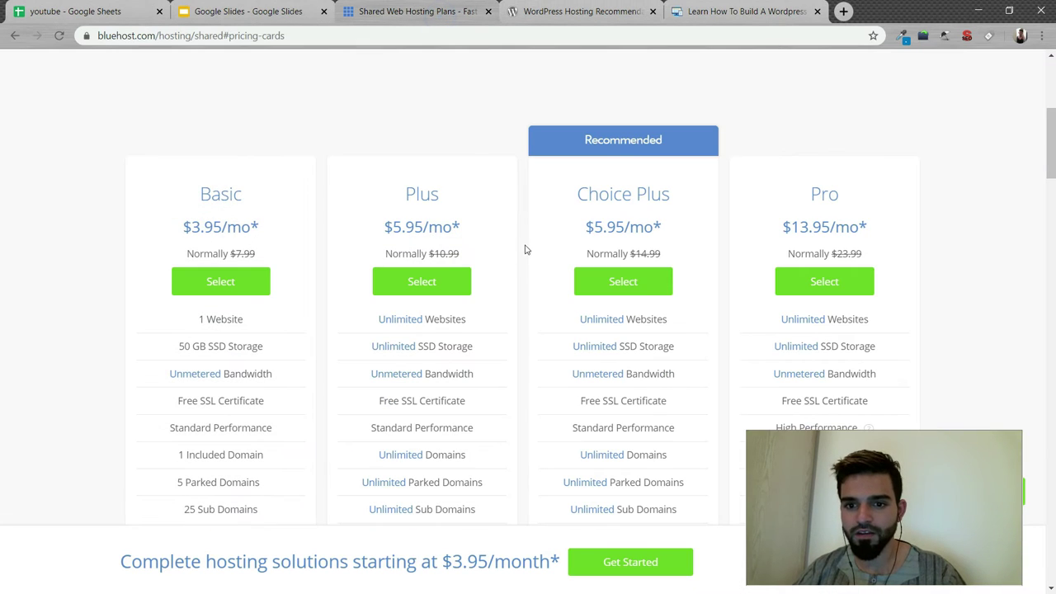
scroll(647, 301, down, 6)
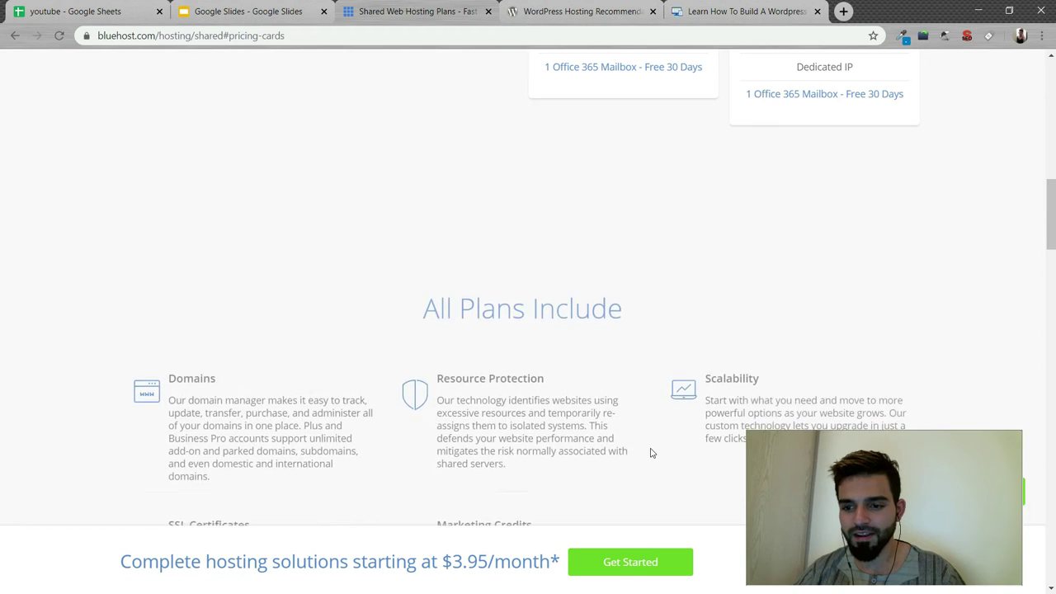
scroll(644, 495, up, 5)
click(623, 148)
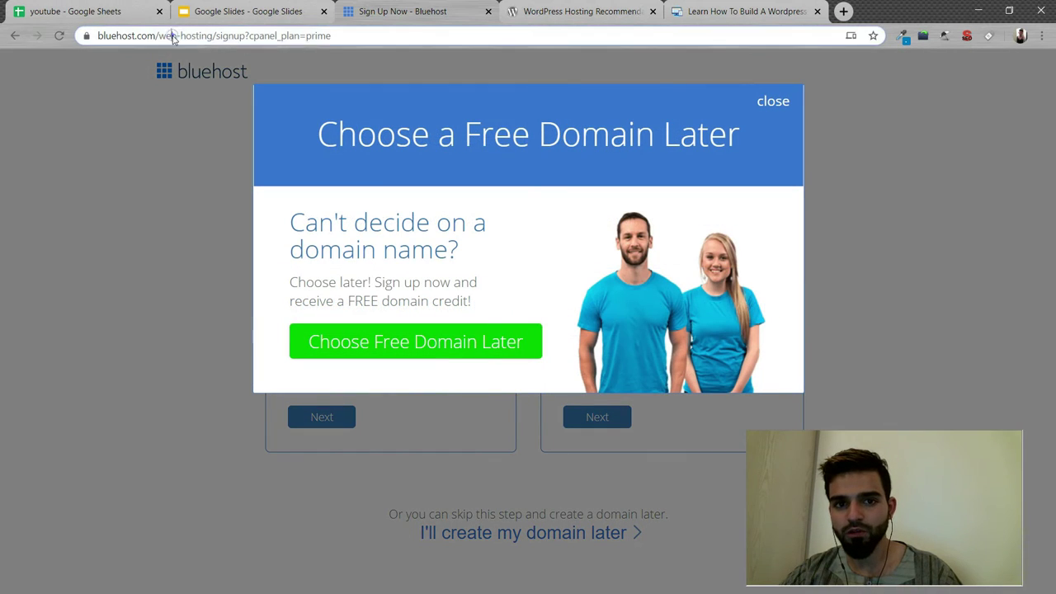
Go to bluehost.com and log in to the hosting account with the prefilled credentials
click(174, 36)
text(blu)
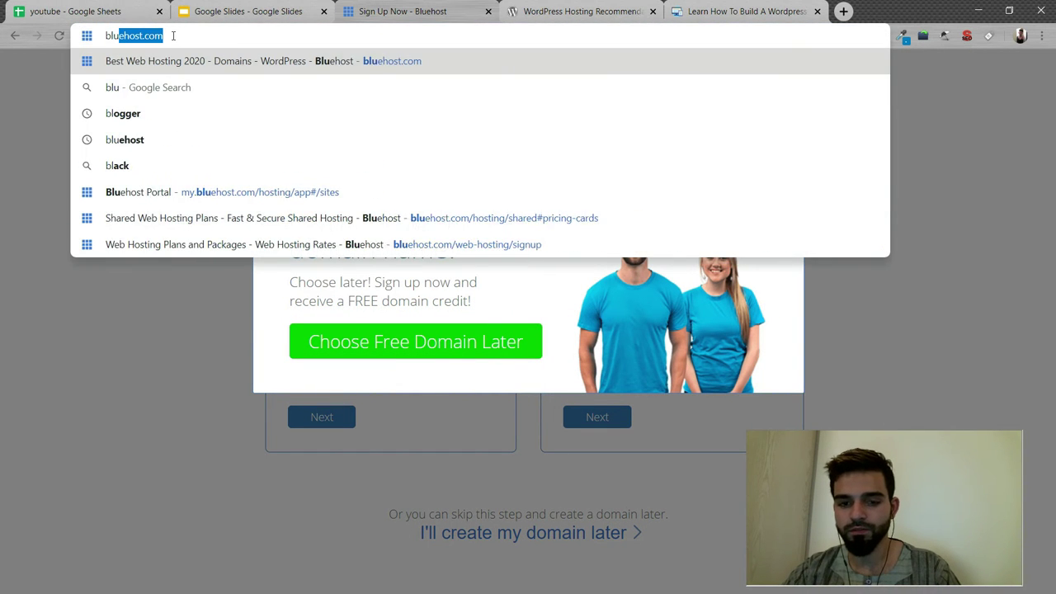
key(Return)
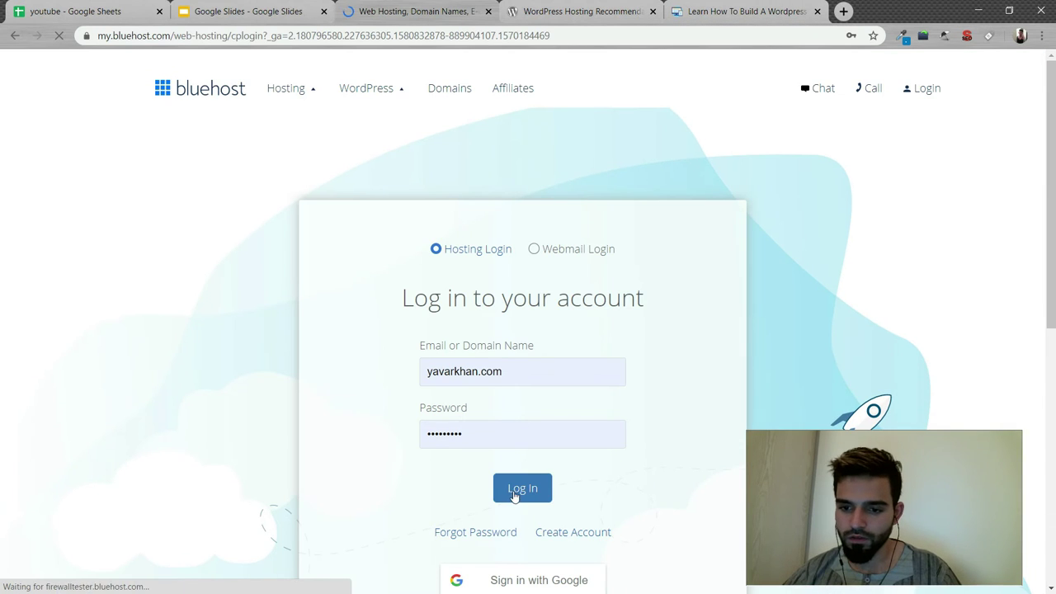
click(521, 490)
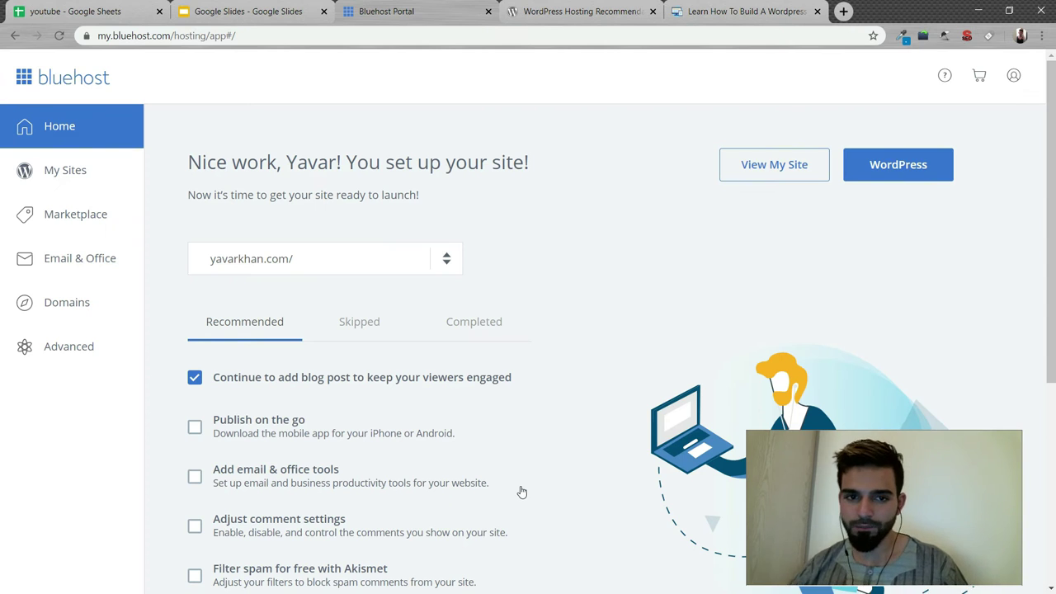
Start creating a new WordPress site under My Sites, name it demo3 and leave the tagline empty
click(62, 159)
click(948, 147)
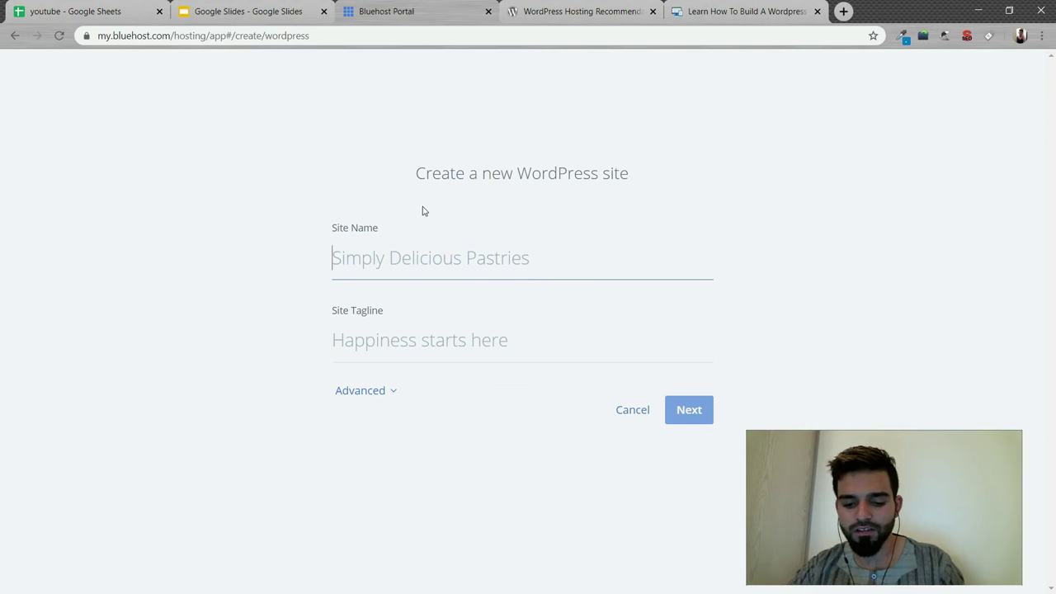
text(demo3)
key(Tab)
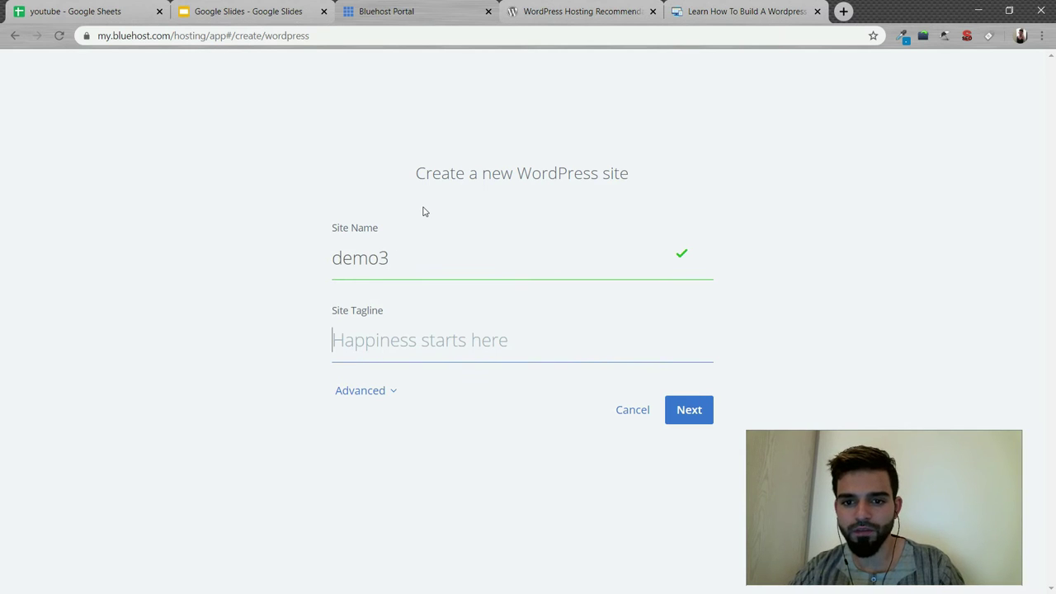
click(691, 410)
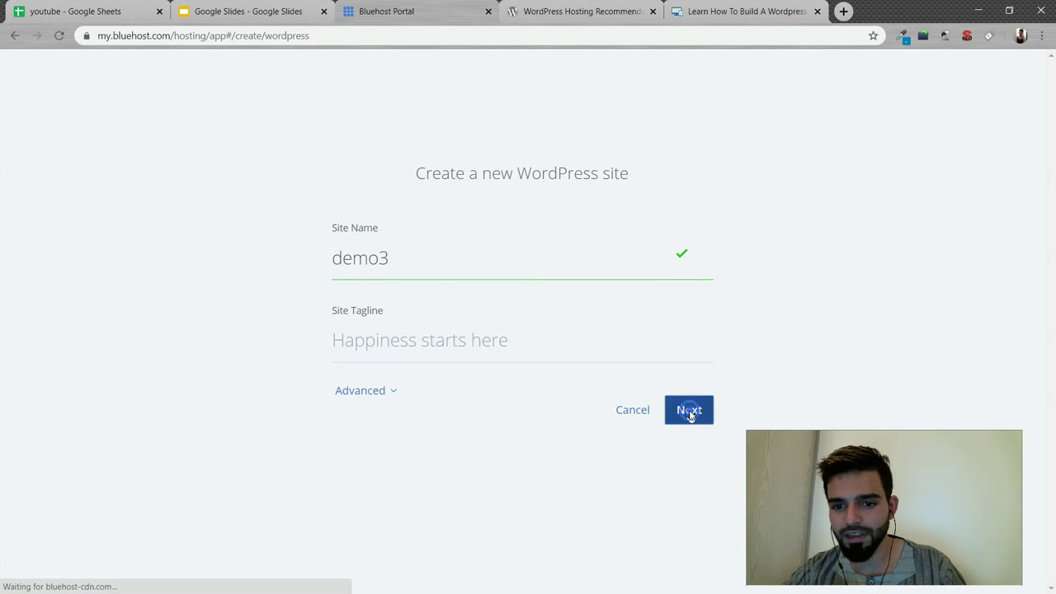
Install the new site on the yaimabeauty.com domain in the /demo3 directory, keeping all three suggested free plugins
click(459, 264)
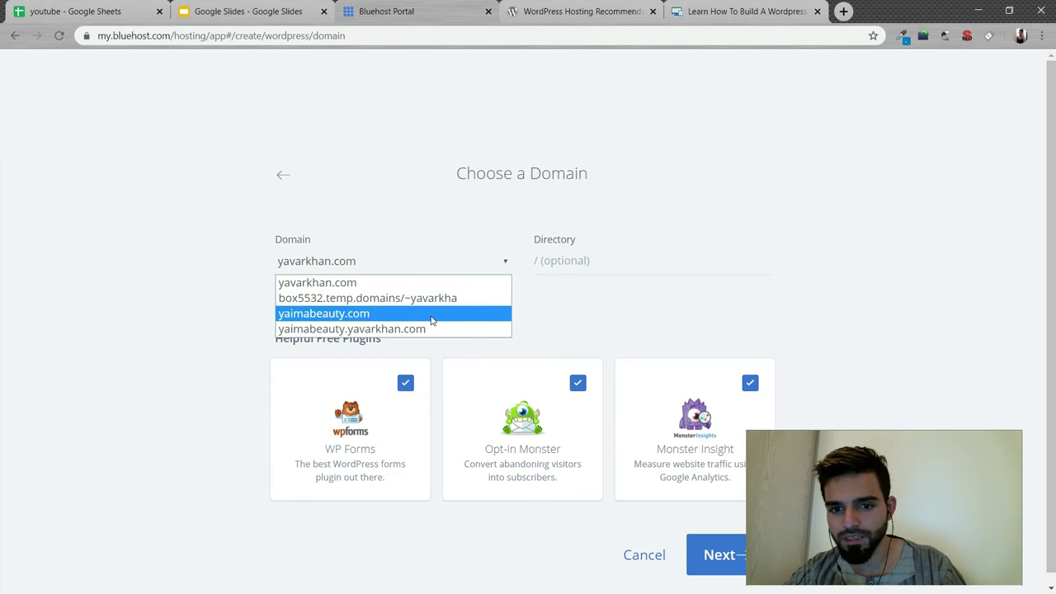
click(429, 310)
click(561, 266)
text(/demo3)
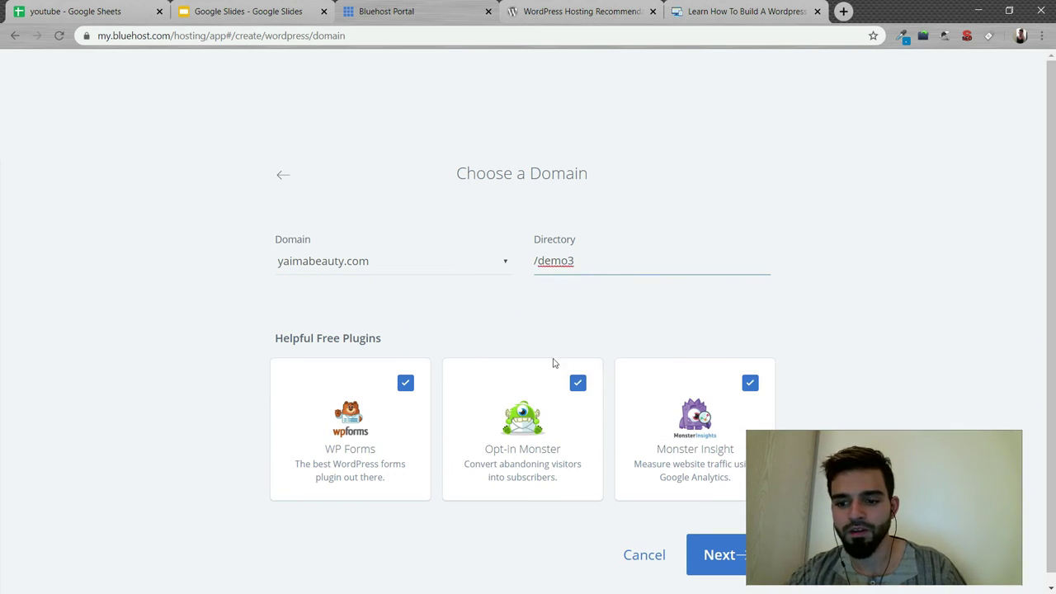
scroll(575, 388, down, 1)
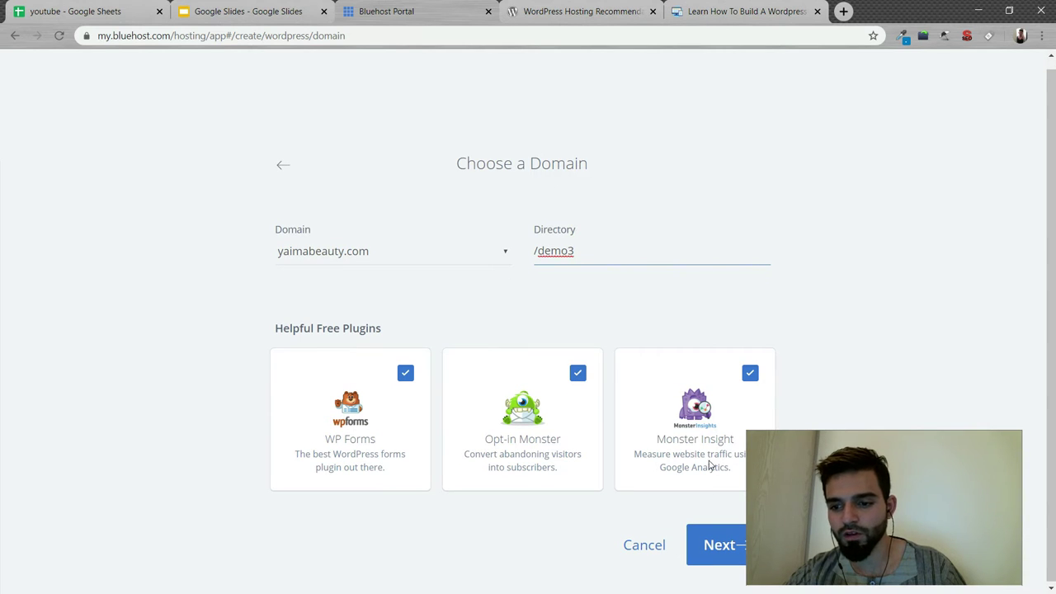
click(707, 533)
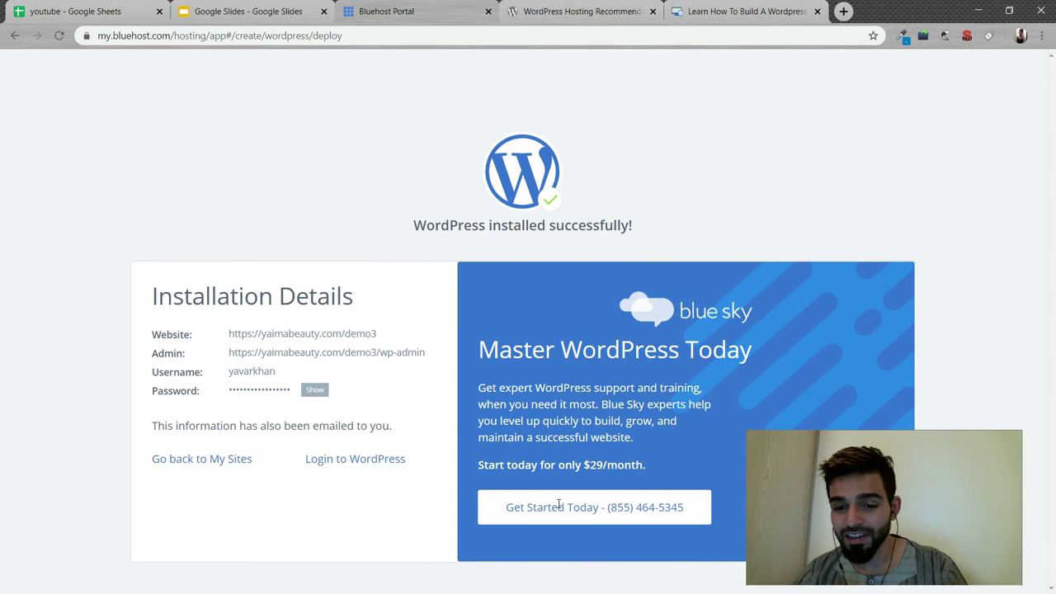
Log in to the new site's WordPress dashboard and open the site's front end in a separate tab
click(365, 459)
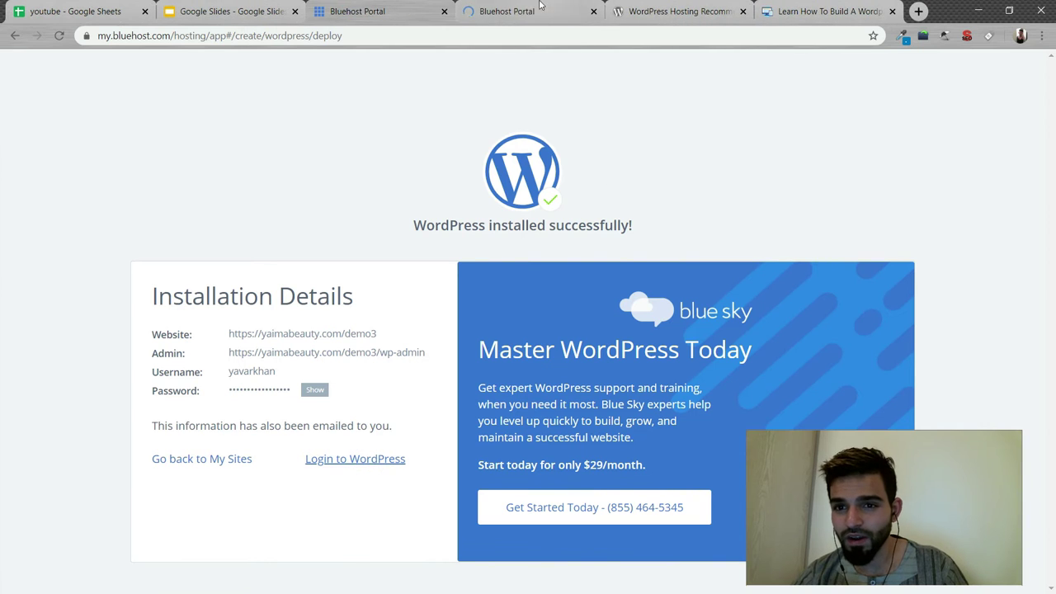
click(520, 12)
click(404, 11)
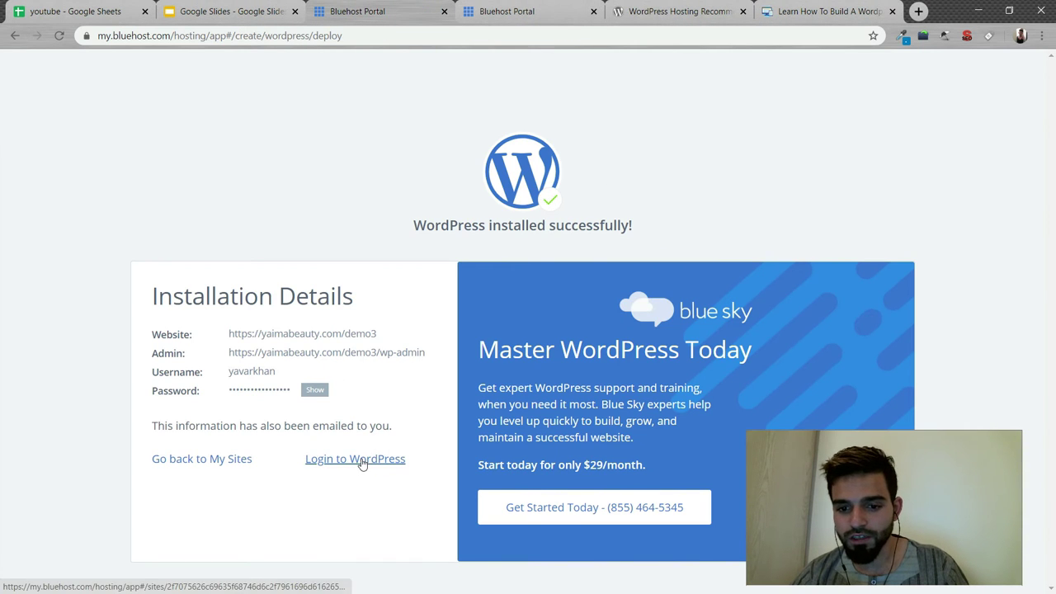
click(504, 8)
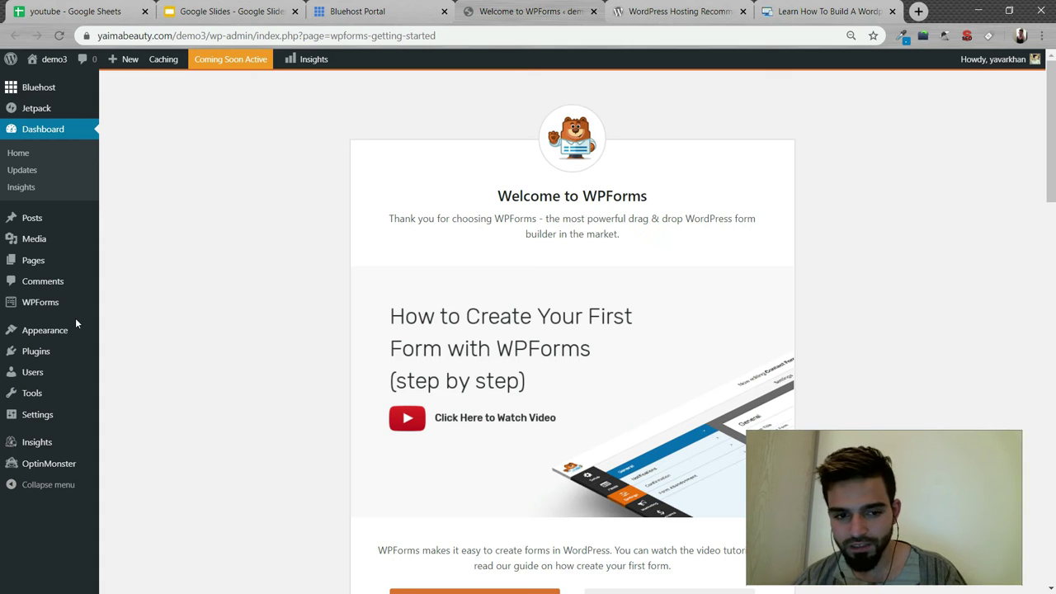
click(49, 81)
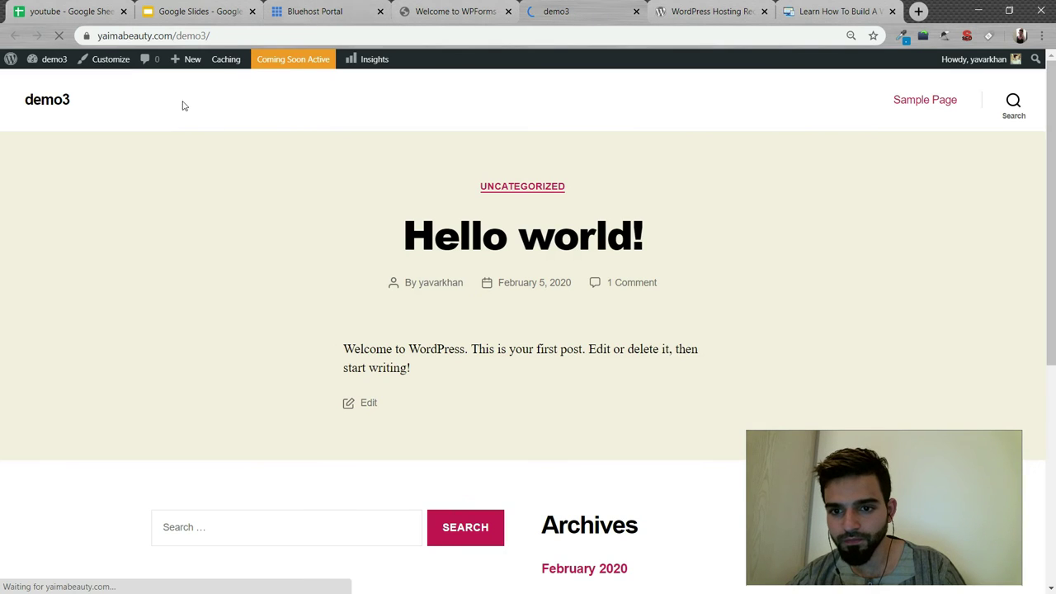
click(455, 11)
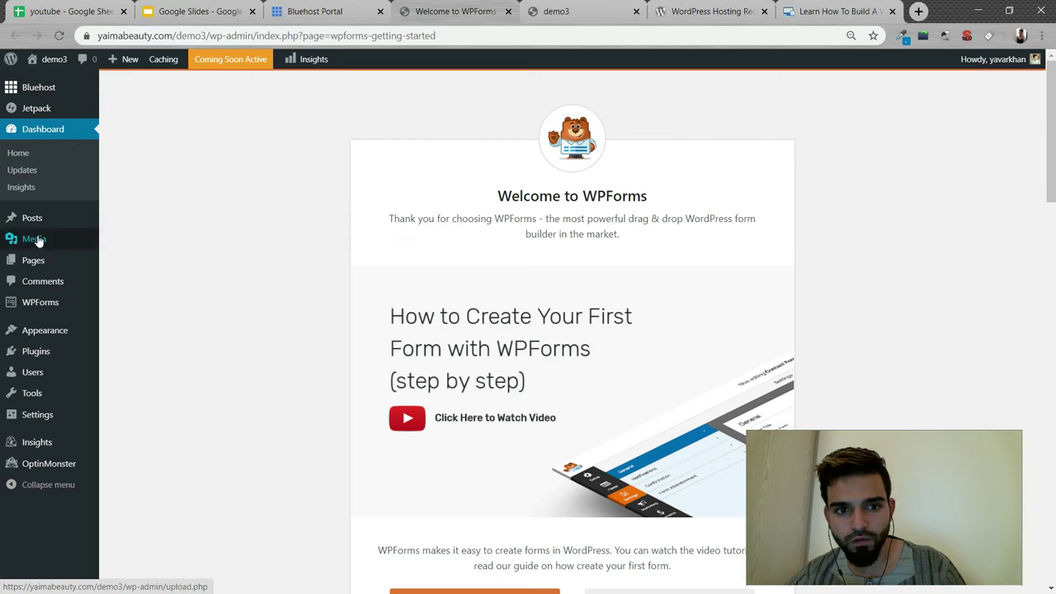
Open the new post and new page editors in separate tabs and view the demo3 front end
mouse_move(39, 225)
middle_click(116, 236)
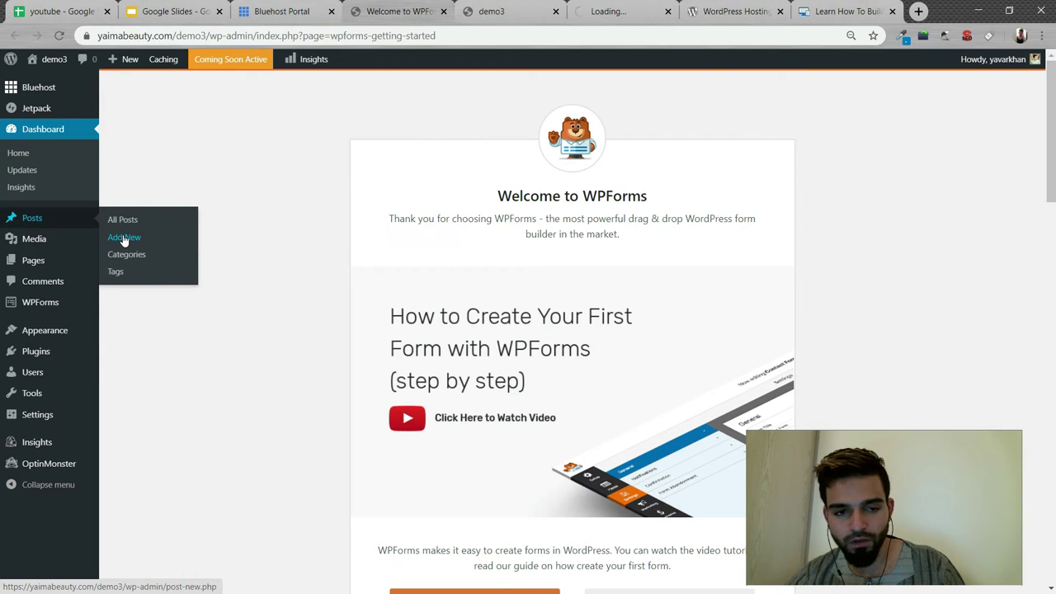
mouse_move(33, 262)
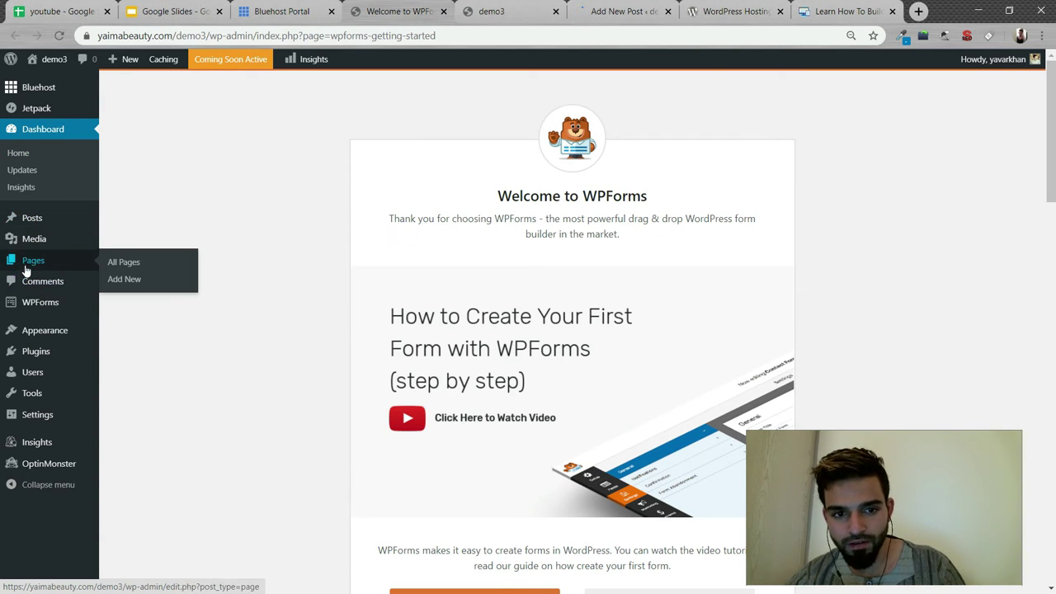
middle_click(112, 283)
click(452, 11)
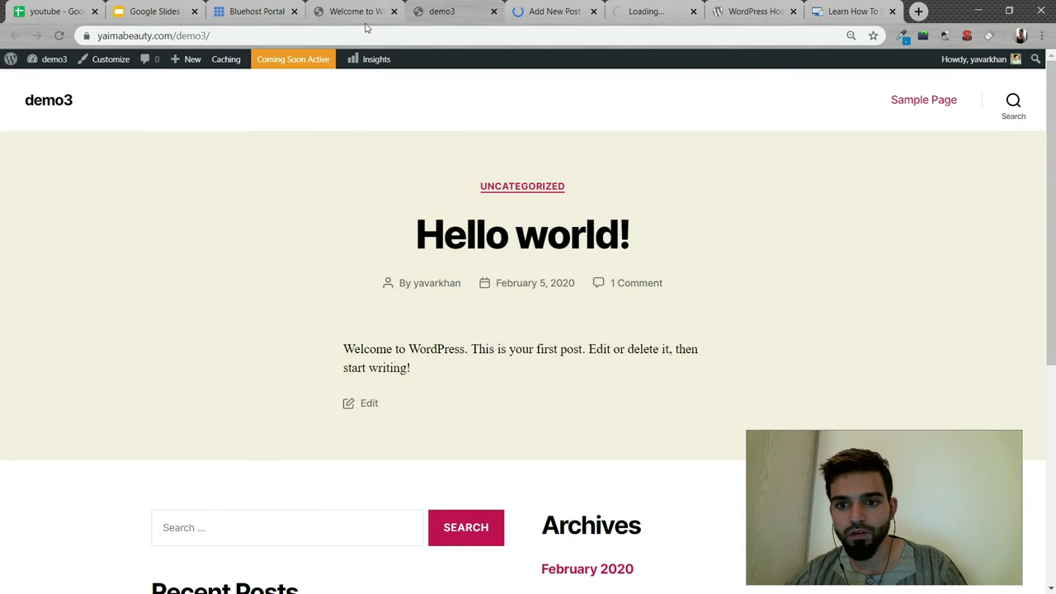
Give the new post the title post1, reuse the title as its body text, and publish it
click(554, 11)
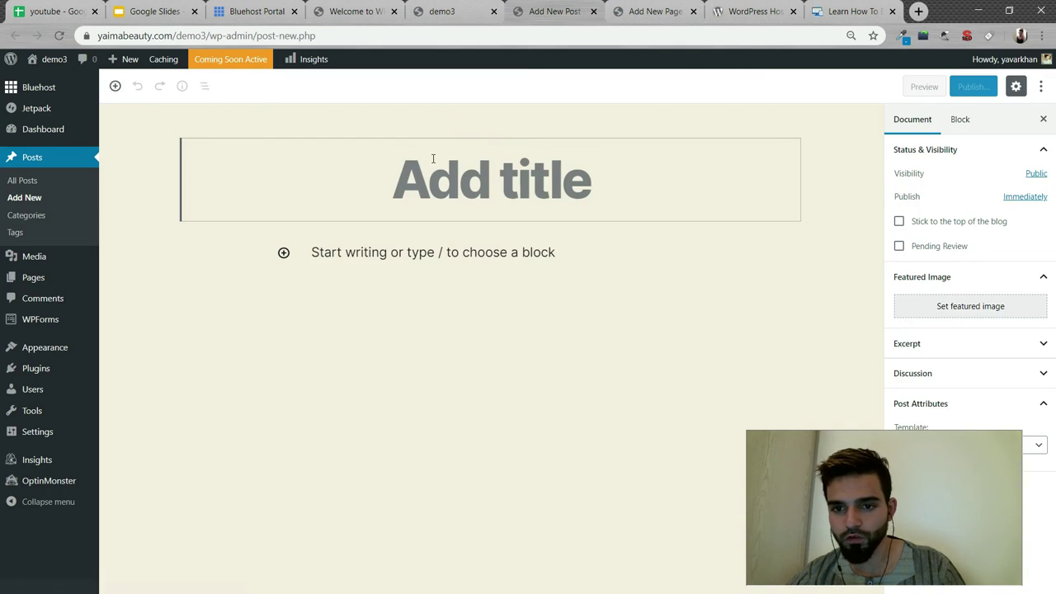
text(post1)
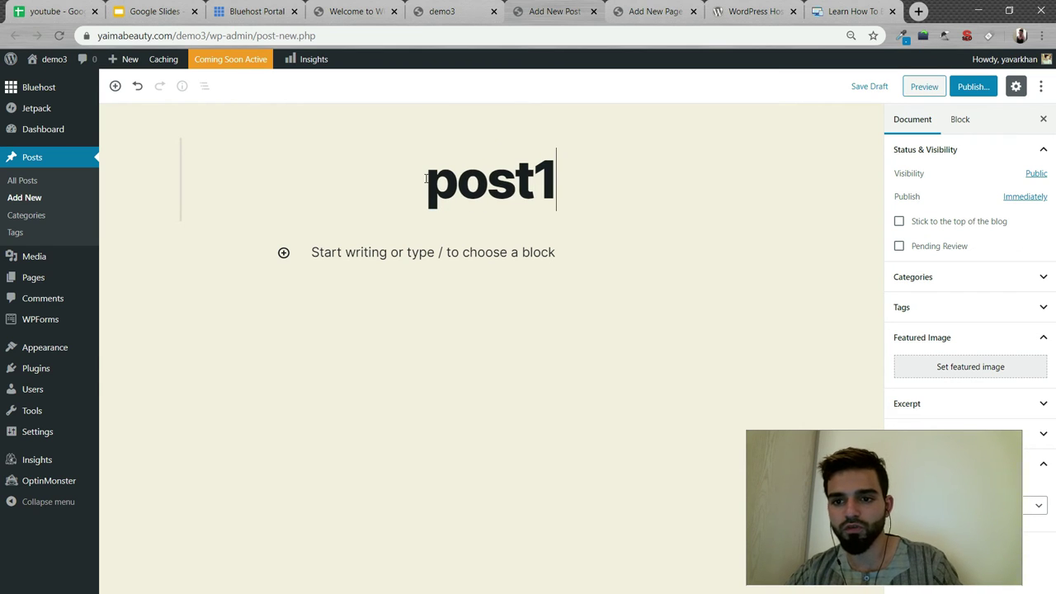
double_click(426, 178)
key(ctrl+c)
click(507, 254)
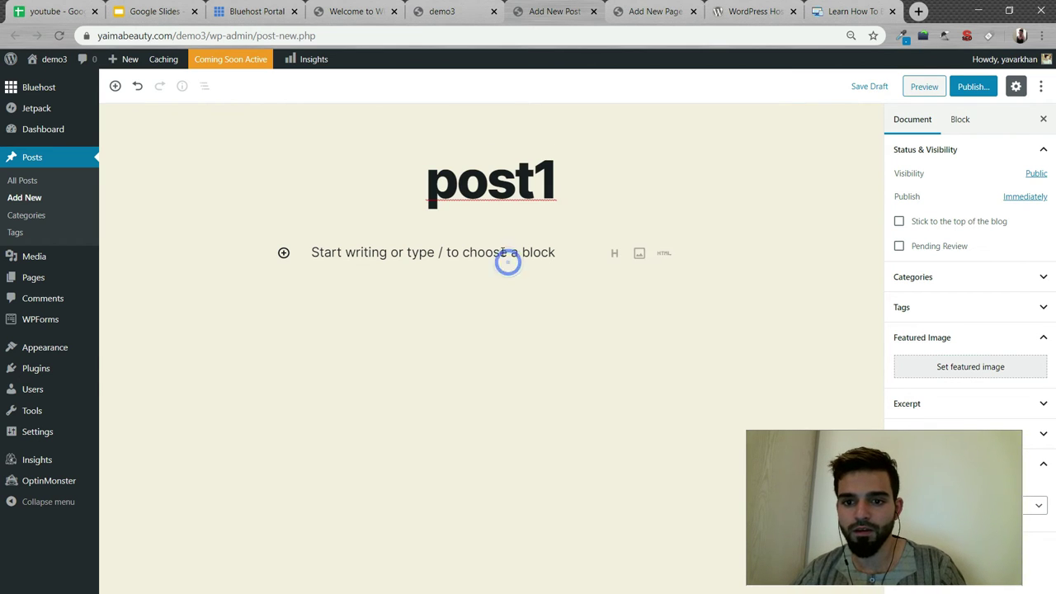
key(ctrl+v)
click(973, 86)
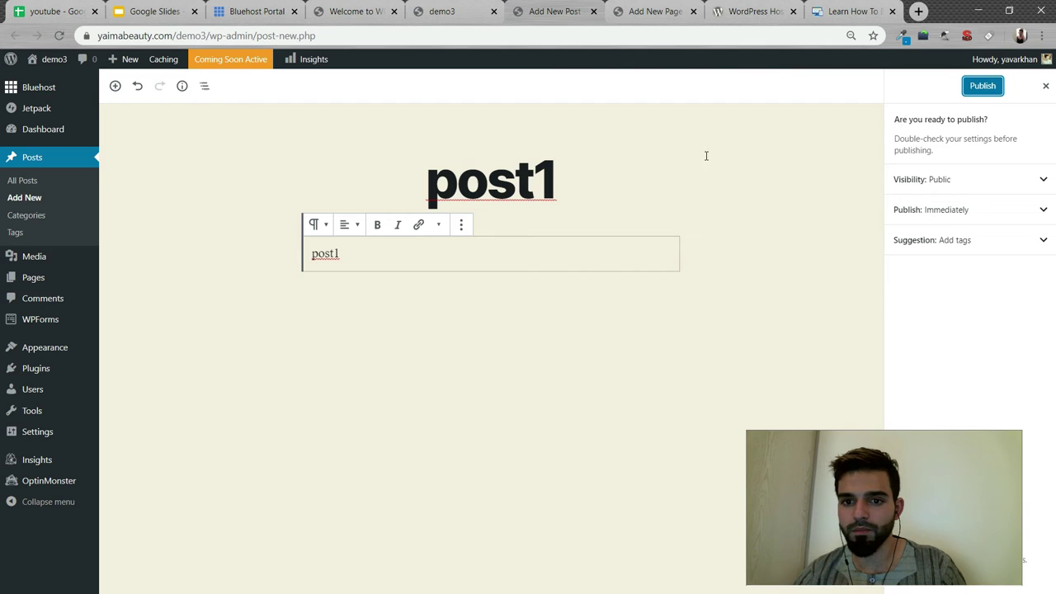
click(988, 90)
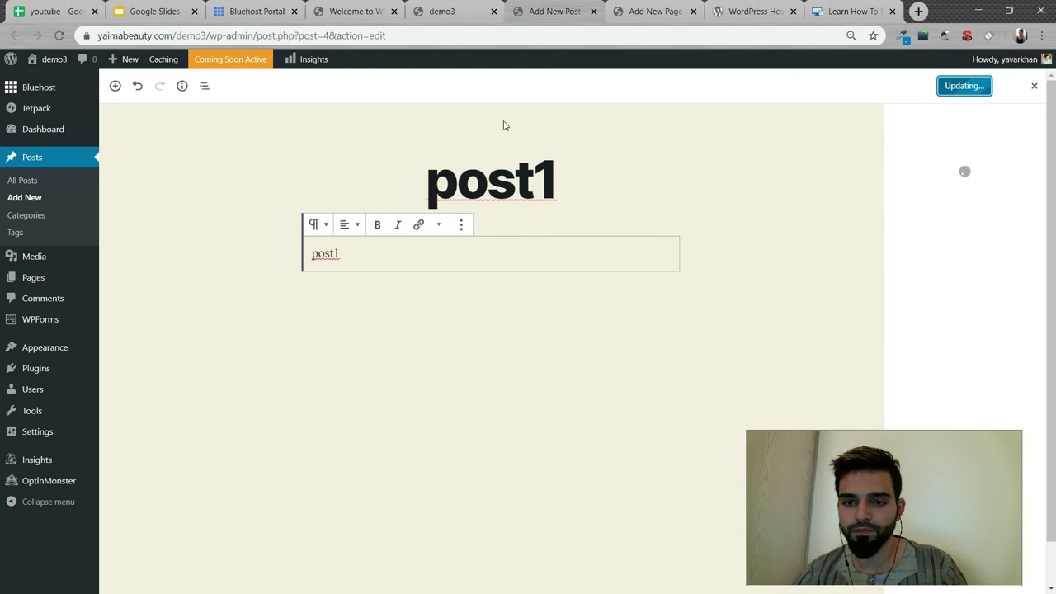
View the published post1 in a separate tab and return to the demo3 front end
middle_click(219, 567)
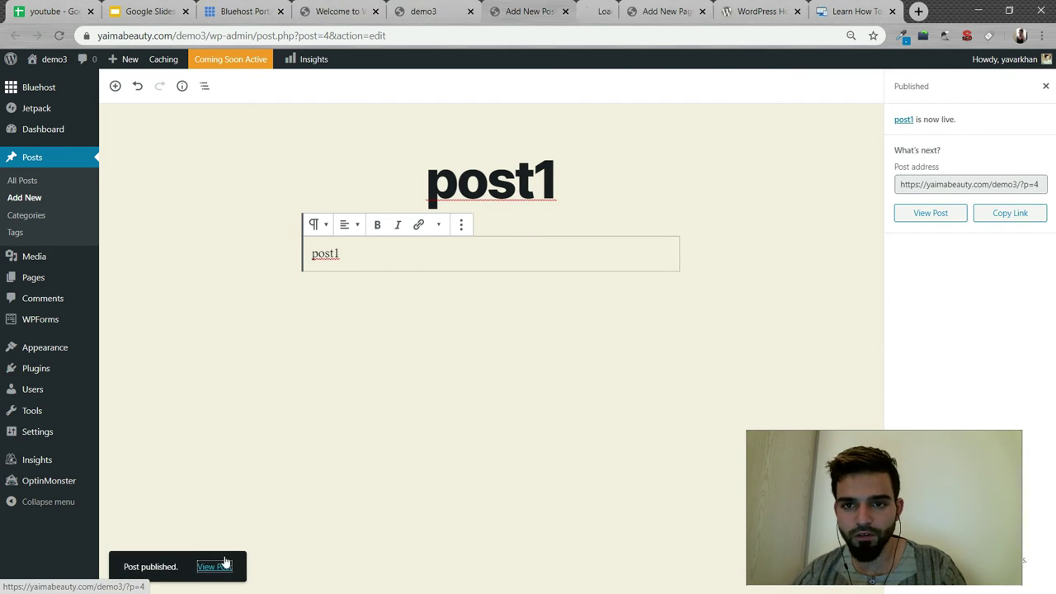
click(587, 11)
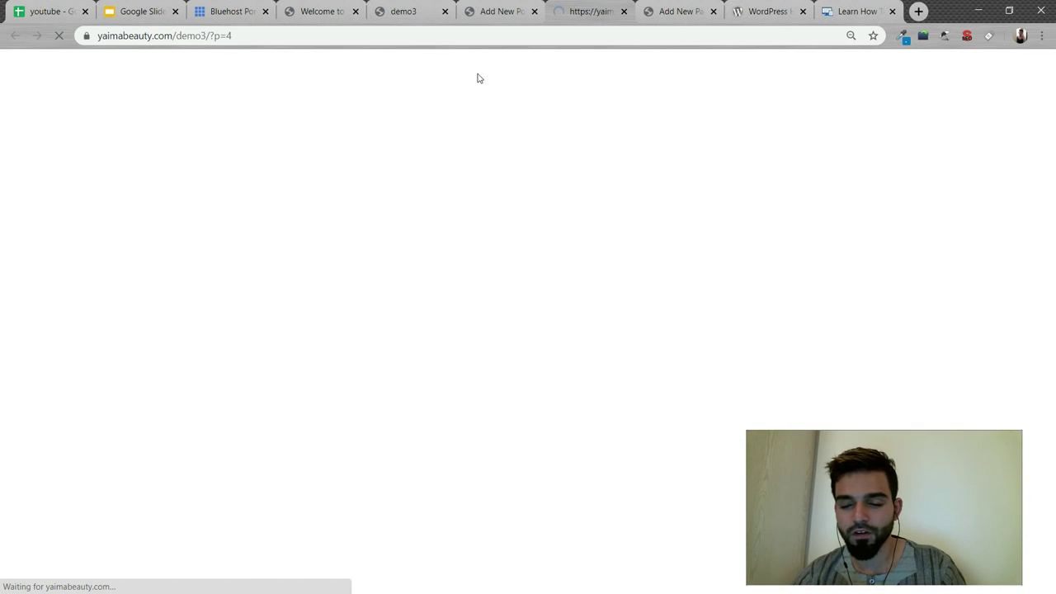
scroll(499, 236, up, 2)
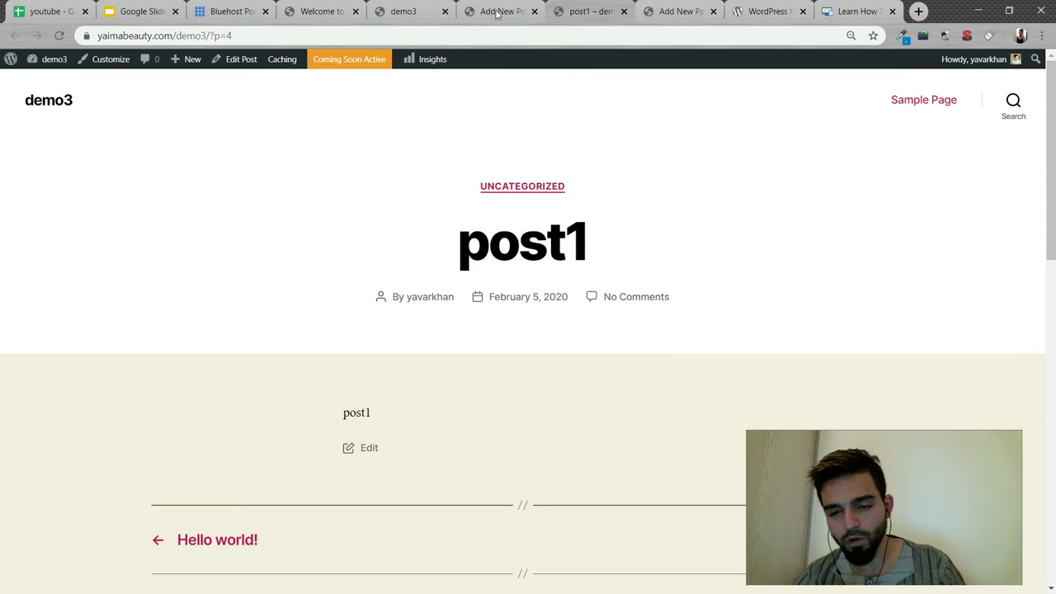
click(433, 9)
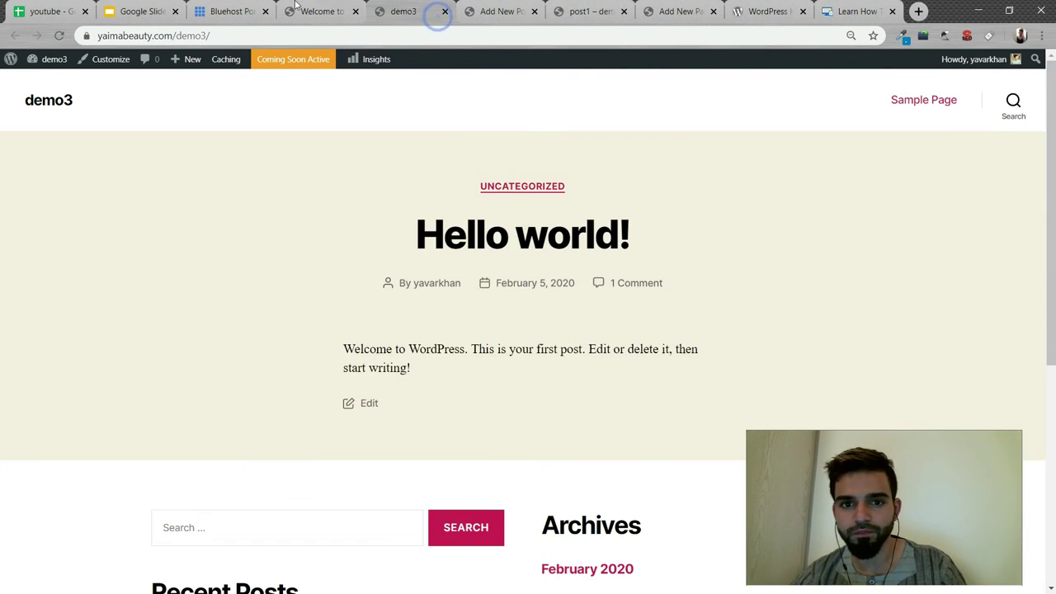
Activate the Twenty Seventeen theme from the installed themes in the demo3 dashboard
click(297, 10)
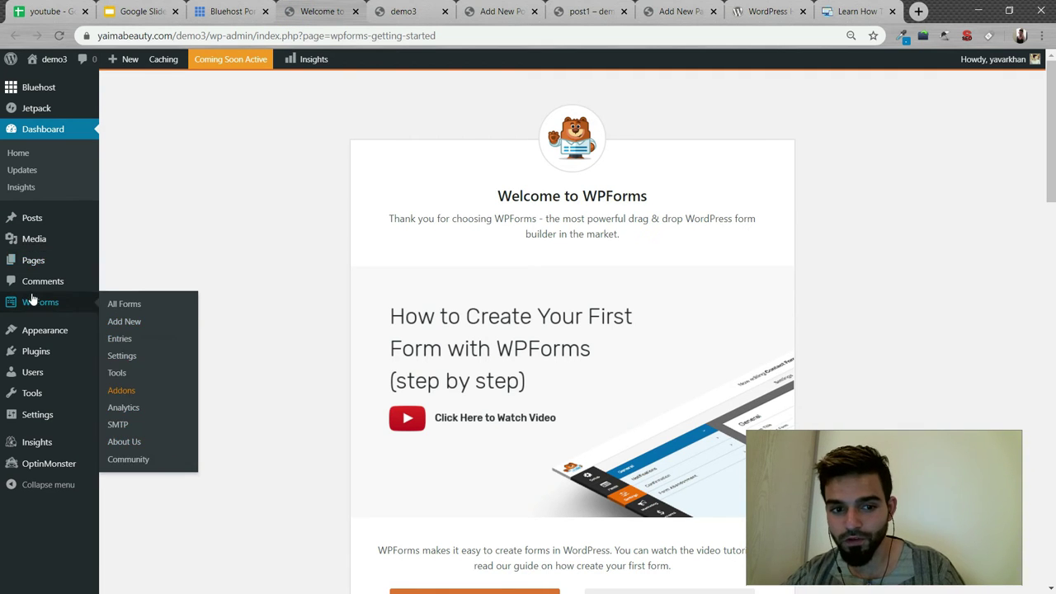
mouse_move(72, 331)
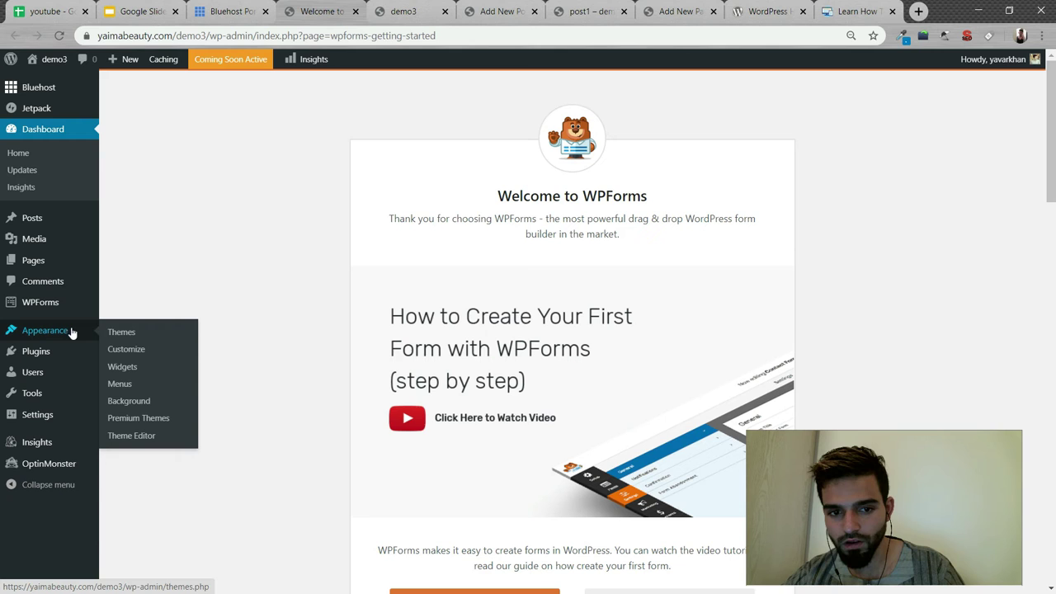
click(121, 335)
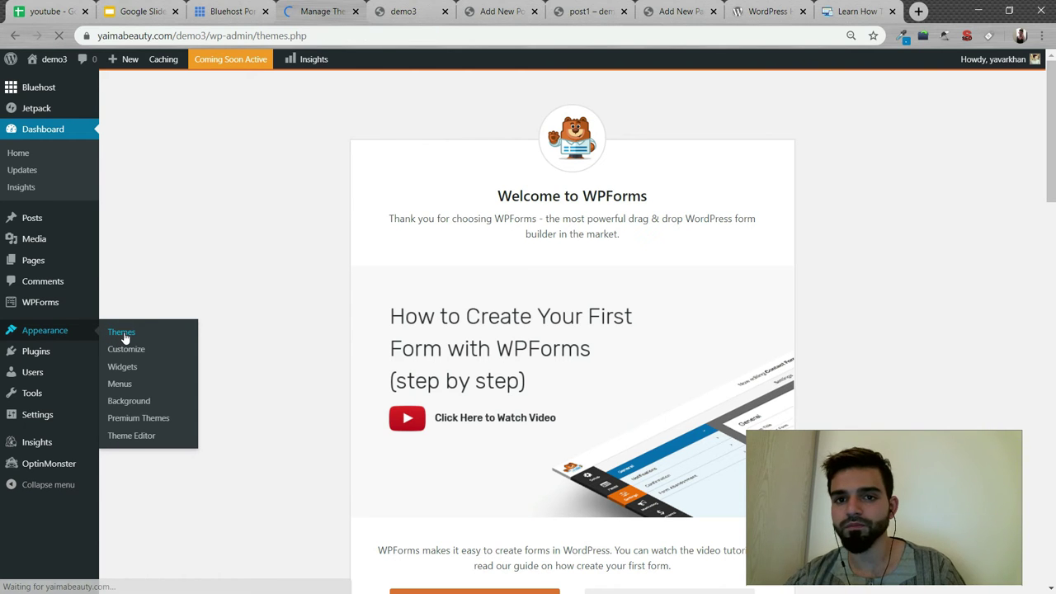
scroll(411, 396, down, 3)
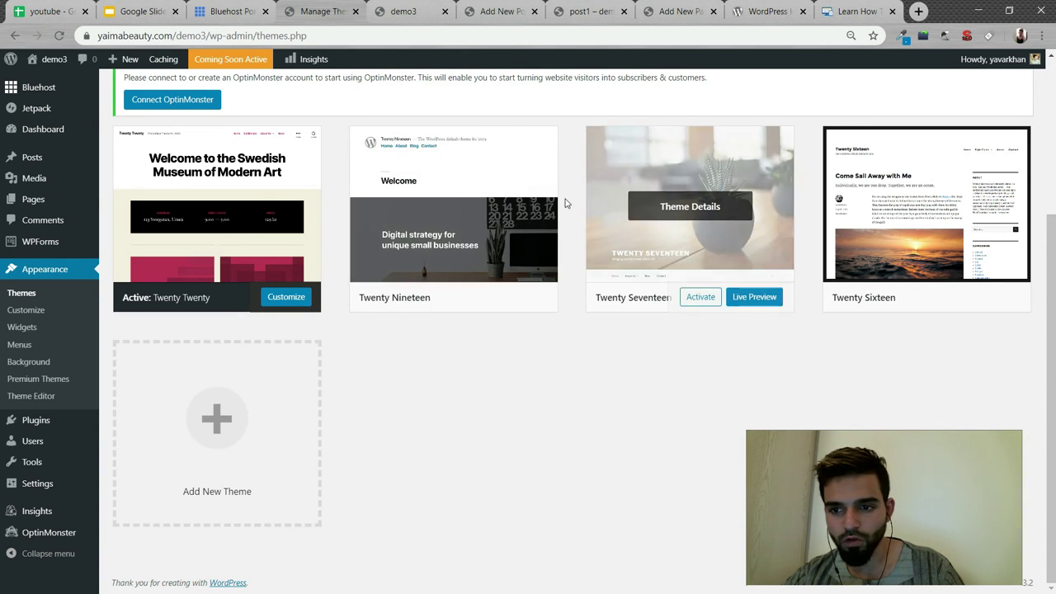
click(708, 301)
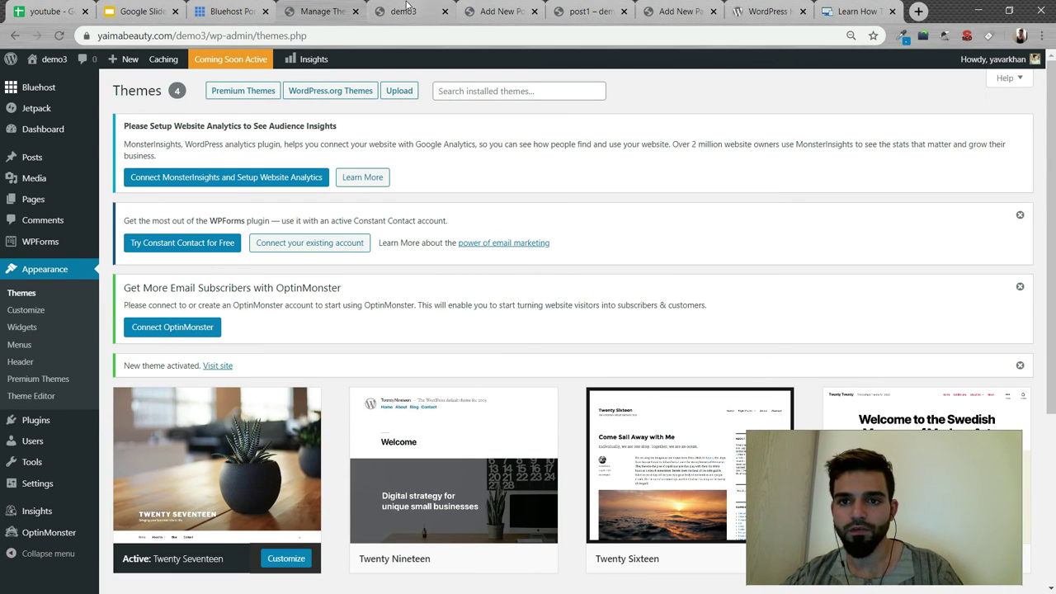
Reload the demo3 front end and look through the whole page with the newly activated theme
click(406, 8)
click(61, 36)
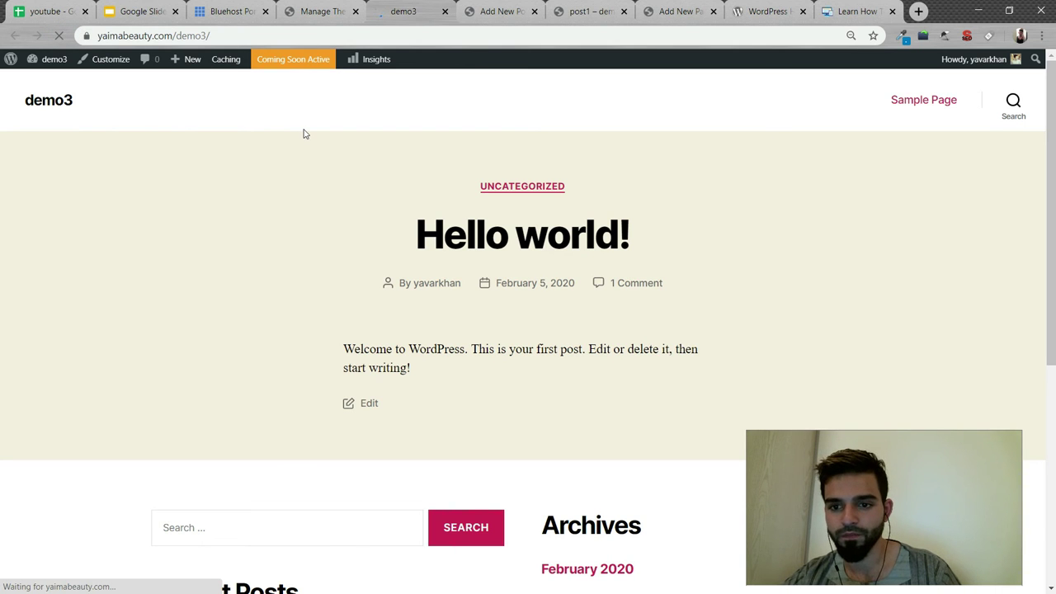
scroll(509, 300, down, 15)
scroll(509, 300, up, 15)
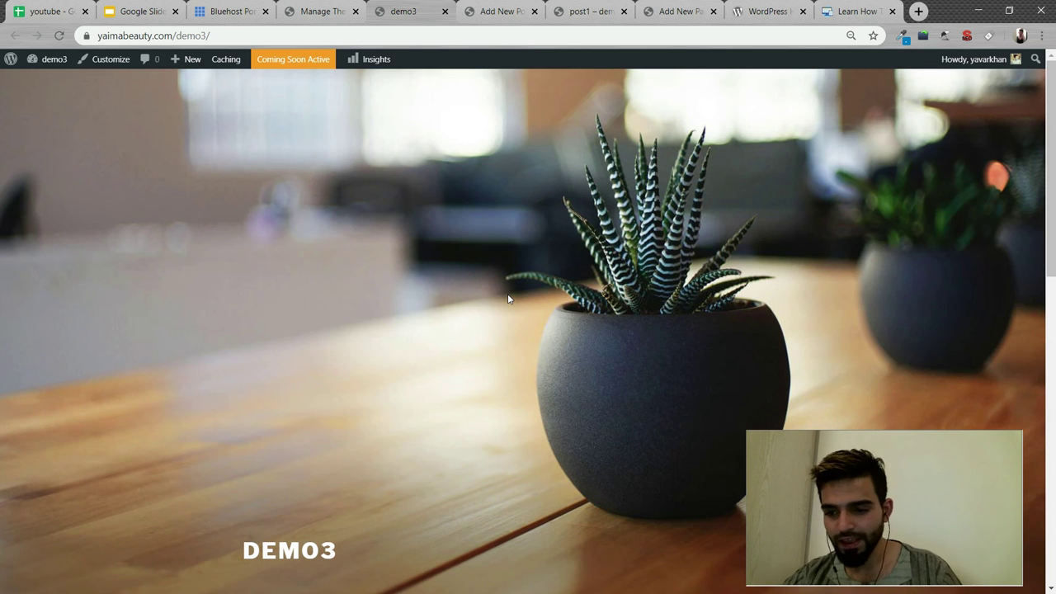
click(322, 11)
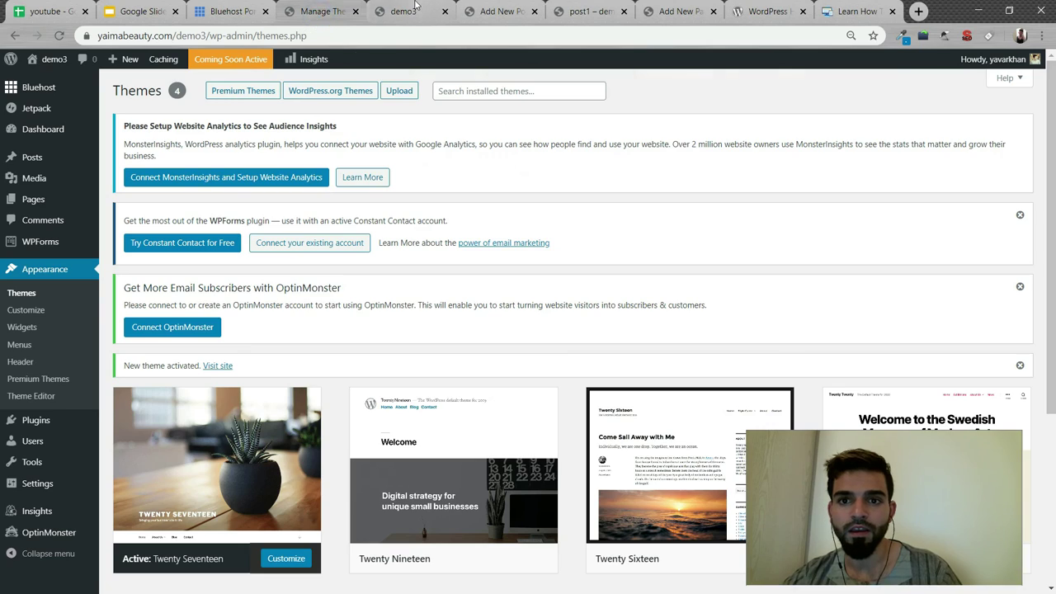
click(415, 13)
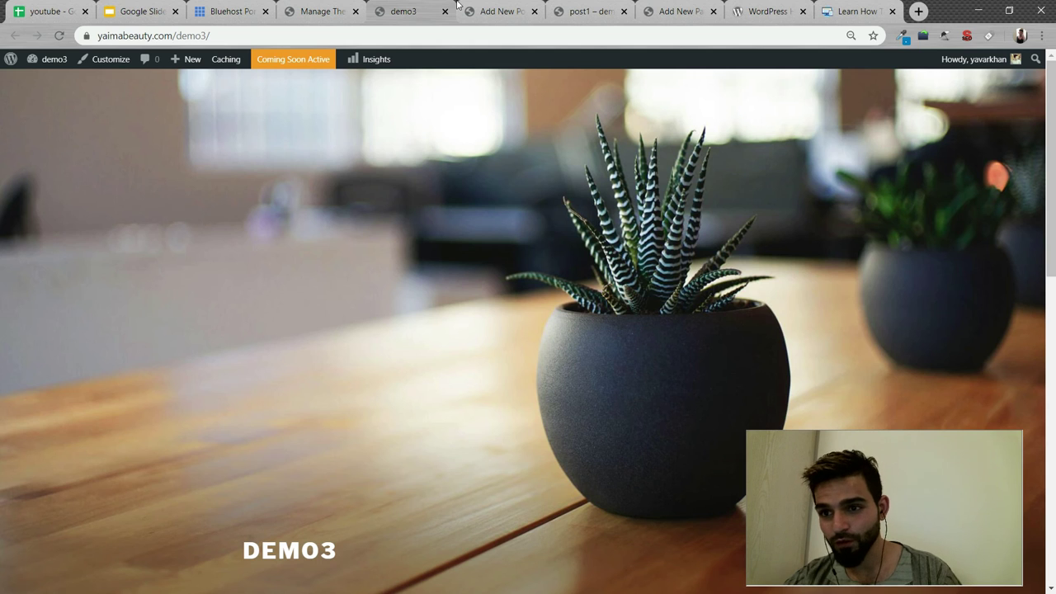
View the free crash course page on building a WordPress website and switch to the YouTube channel window
click(854, 12)
click(843, 103)
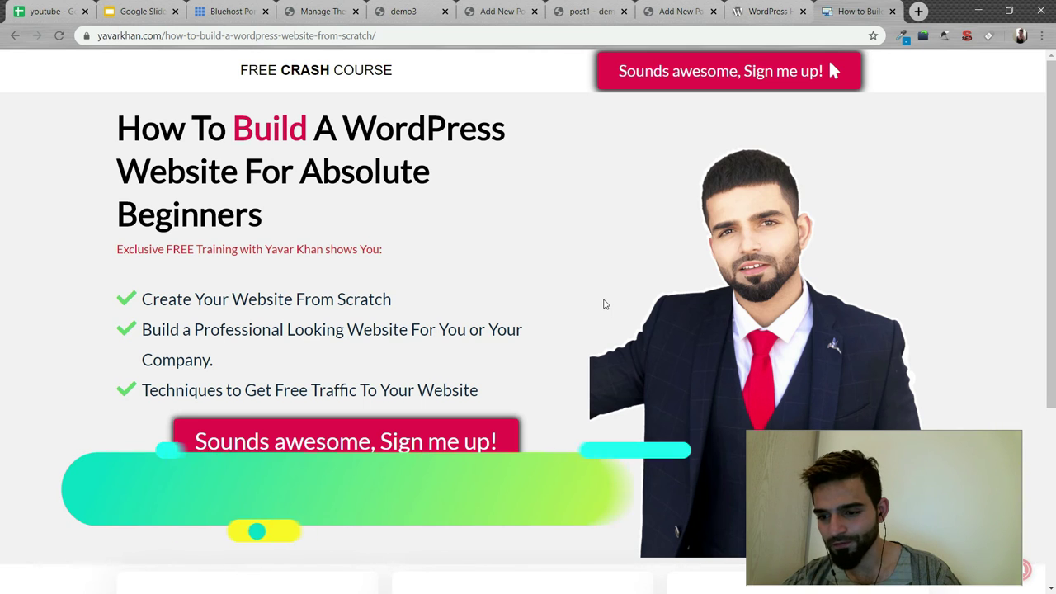
scroll(604, 304, down, 3)
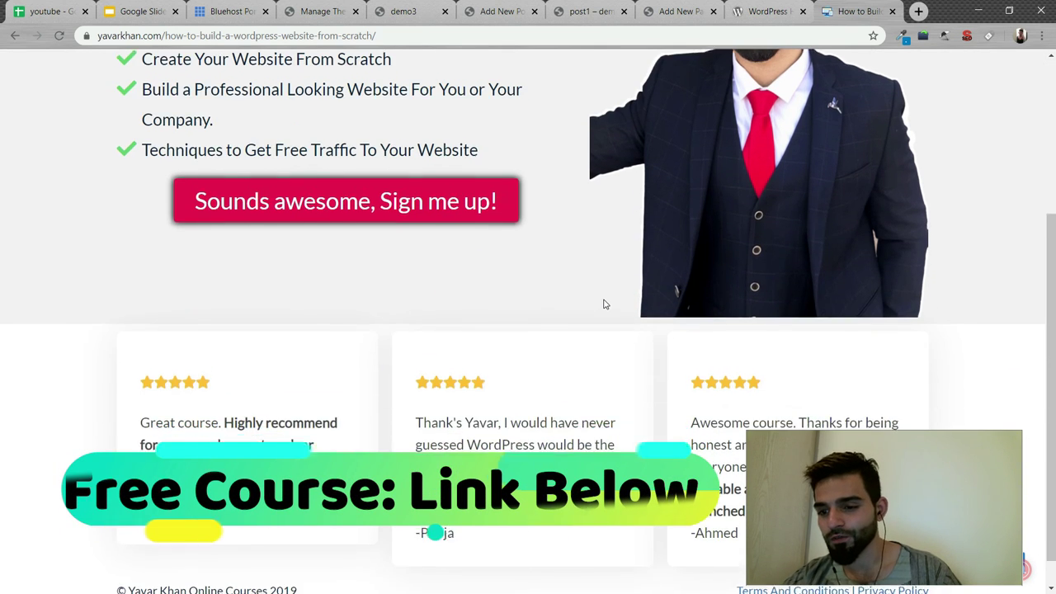
scroll(355, 369, up, 3)
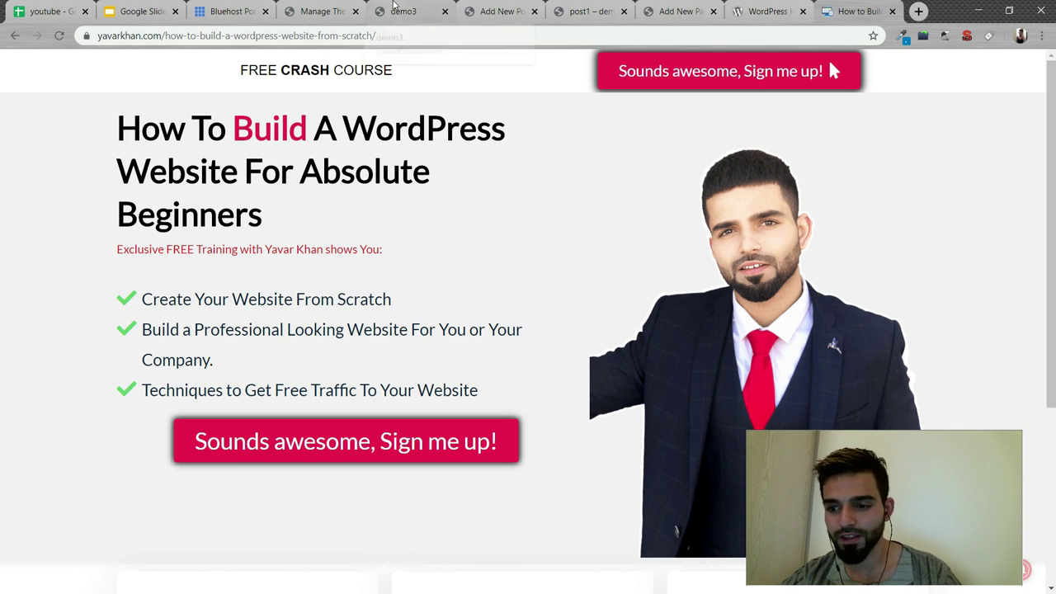
key(alt+Tab)
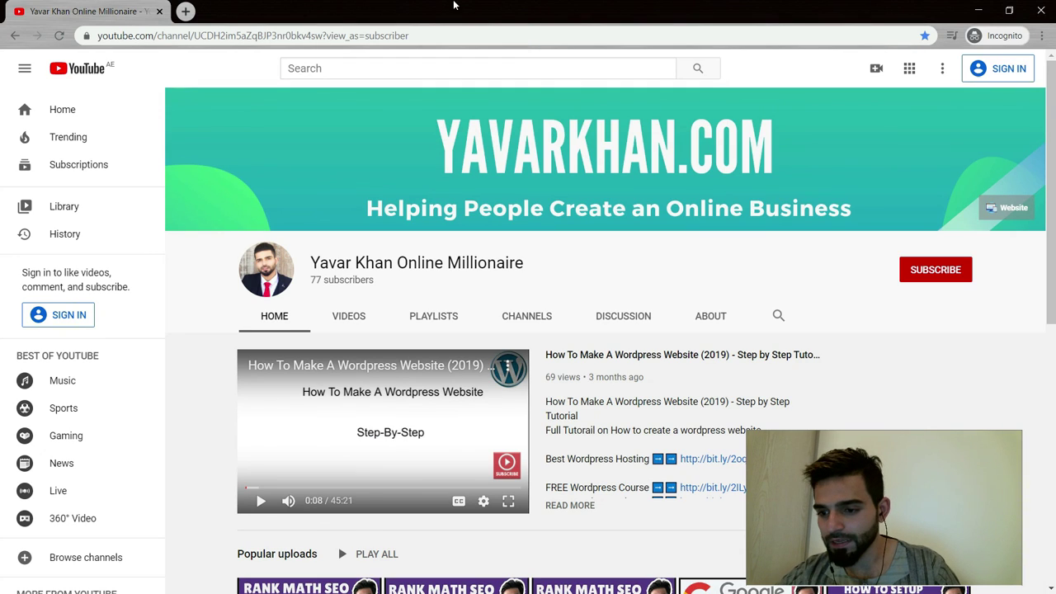